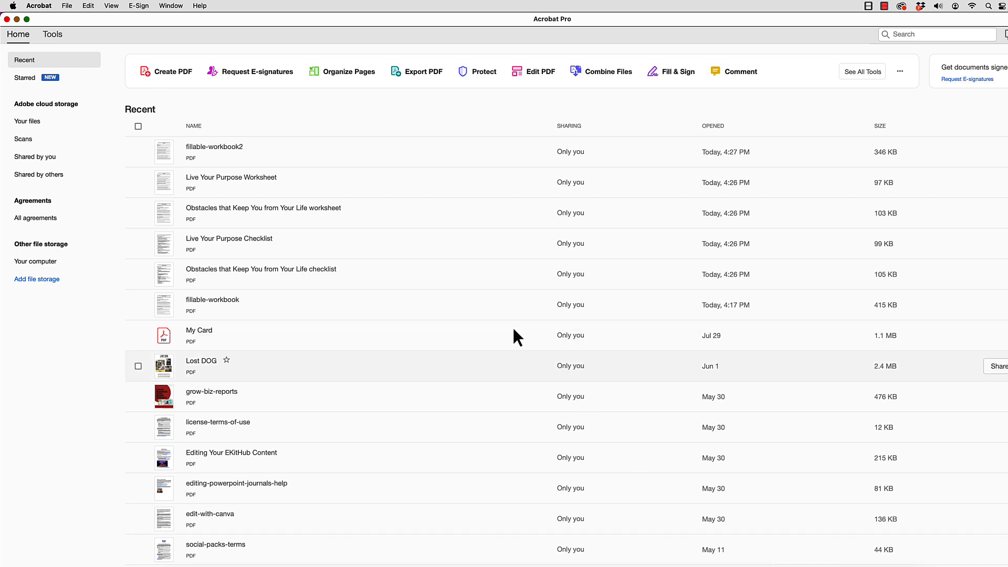
# Step: Open the two Live Your Purpose and two Obstacles that Keep You from Your Life PDFs from the worksheets & checklists folder
pyautogui.click(67, 6)
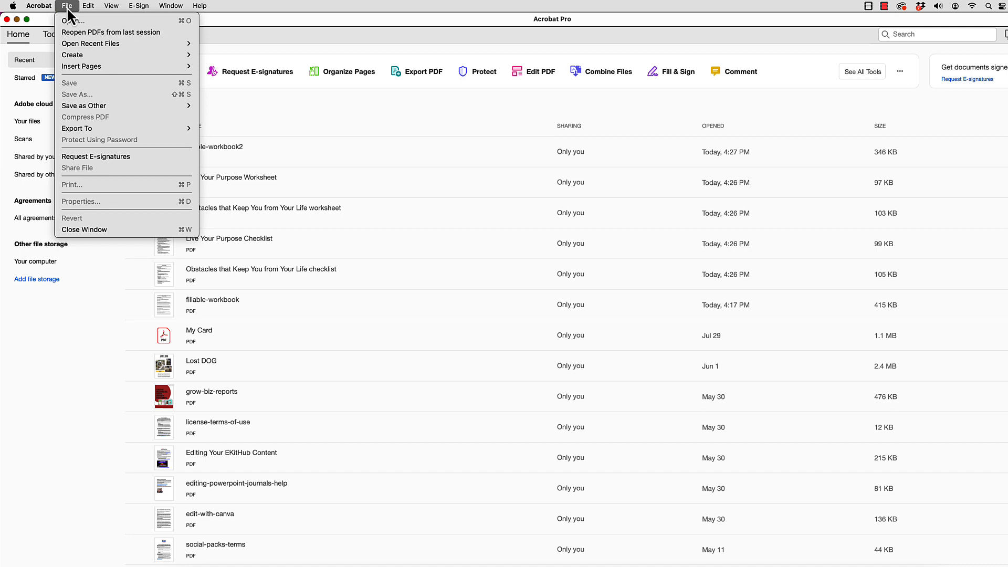
pyautogui.click(67, 21)
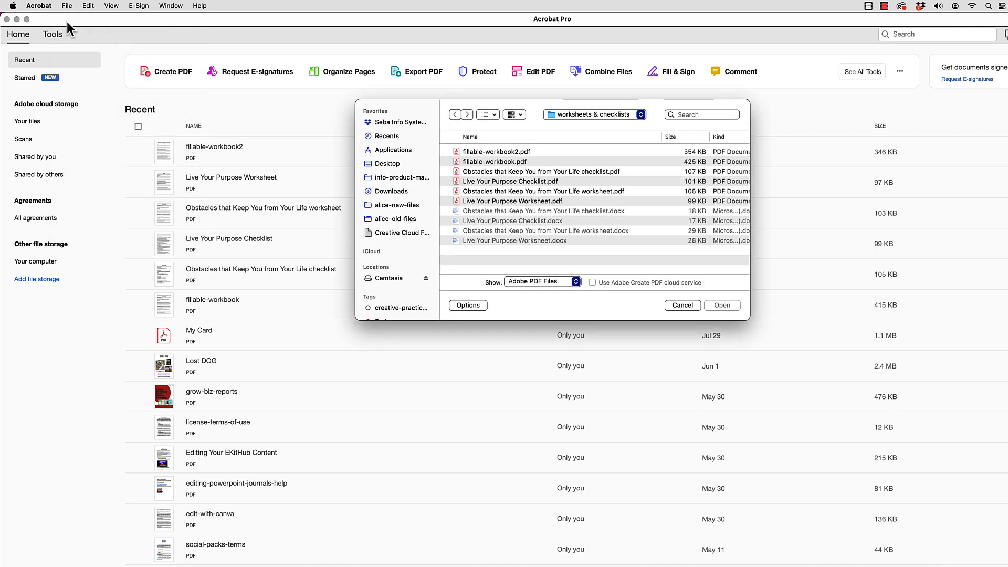
pyautogui.click(477, 173)
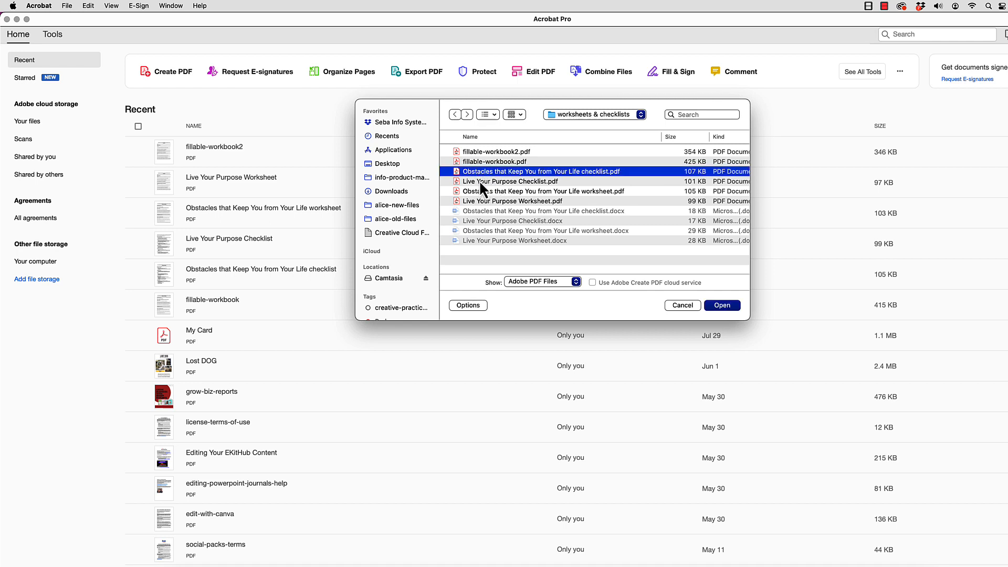
pyautogui.keyDown('shift'); pyautogui.click(479, 180); pyautogui.keyUp('shift')
pyautogui.keyDown('shift'); pyautogui.click(480, 190); pyautogui.keyUp('shift')
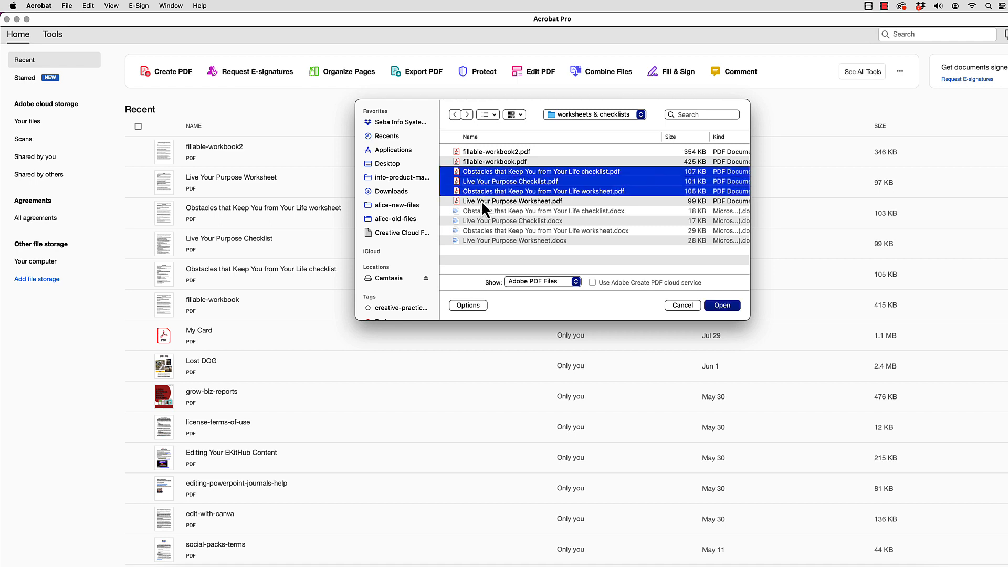
pyautogui.keyDown('shift'); pyautogui.click(481, 200); pyautogui.keyUp('shift')
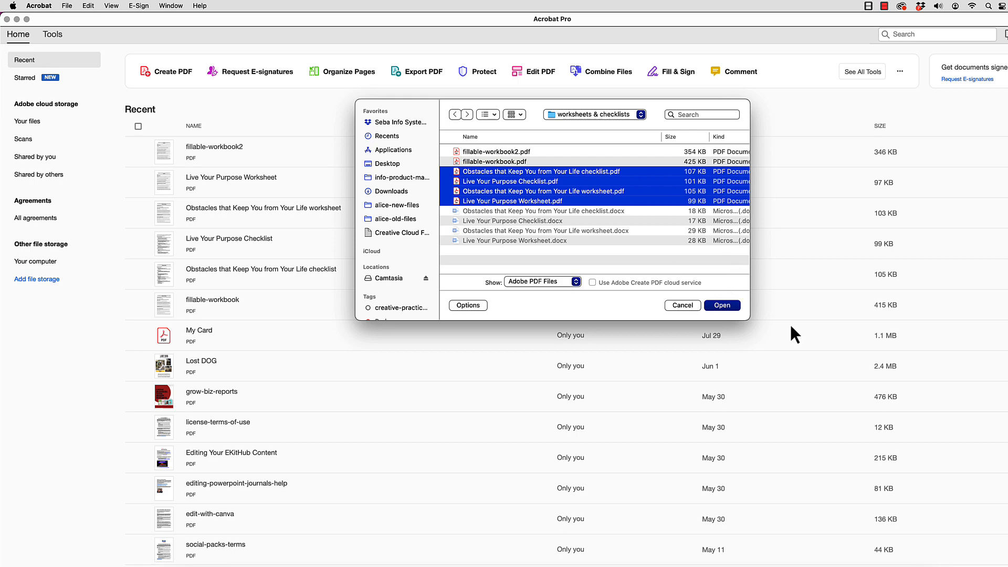
pyautogui.click(722, 306)
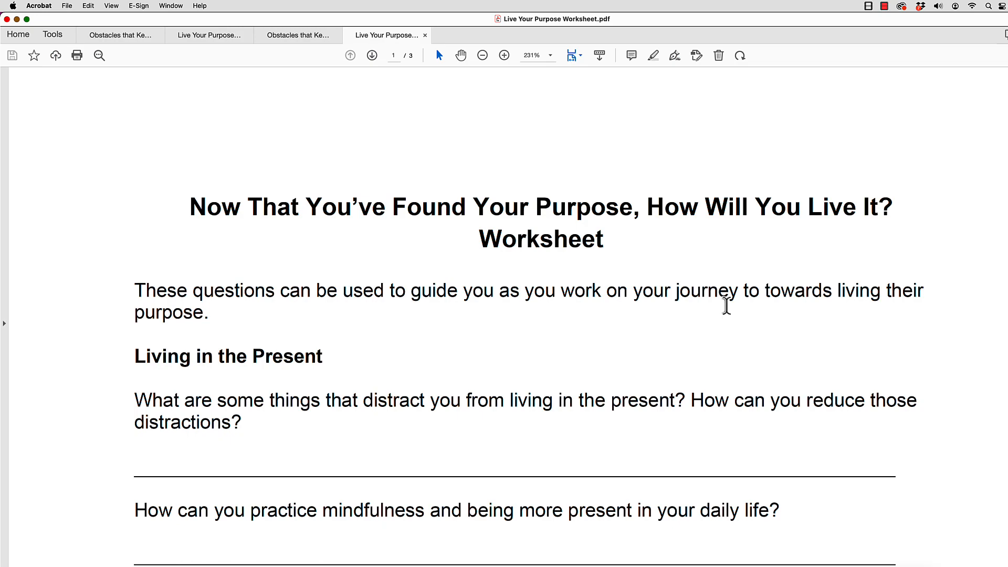
# Step: Look through the four open PDFs, examining the answer lines in the worksheets and the checkboxes in the checklists
pyautogui.scroll(-15, 735, 315)
pyautogui.scroll(-18, 736, 311)
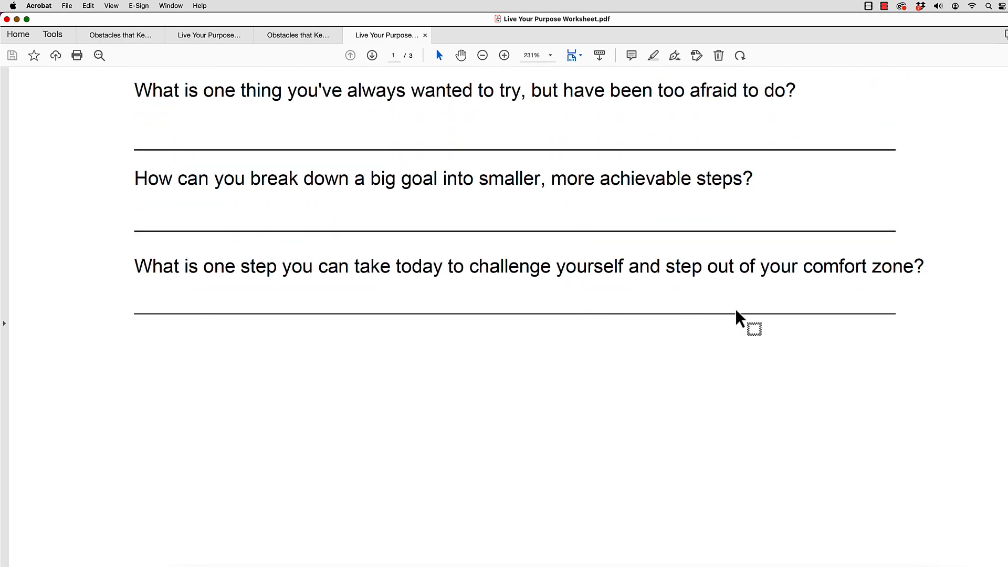
pyautogui.scroll(17, 736, 311)
pyautogui.scroll(15, 740, 317)
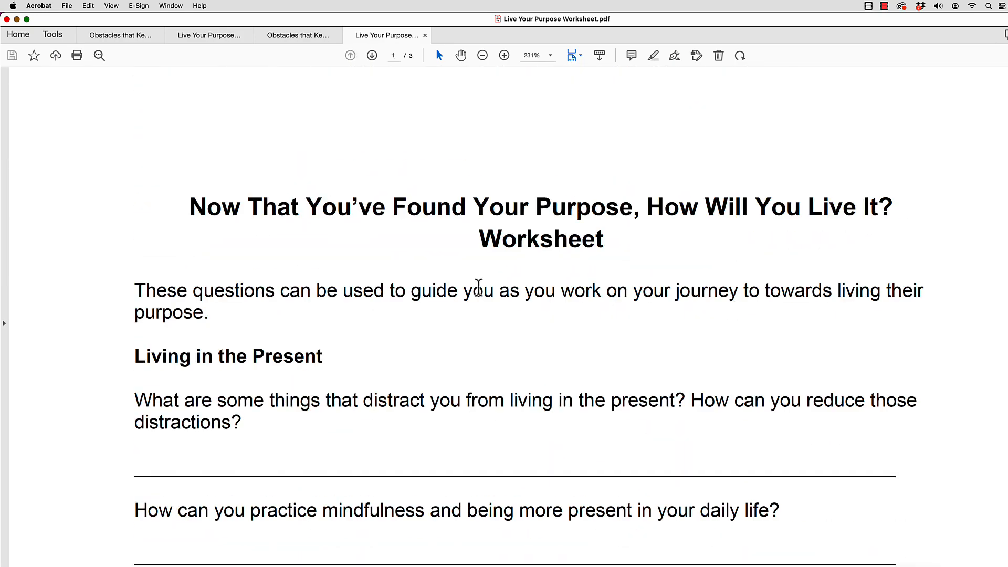
pyautogui.scroll(-20, 265, 454)
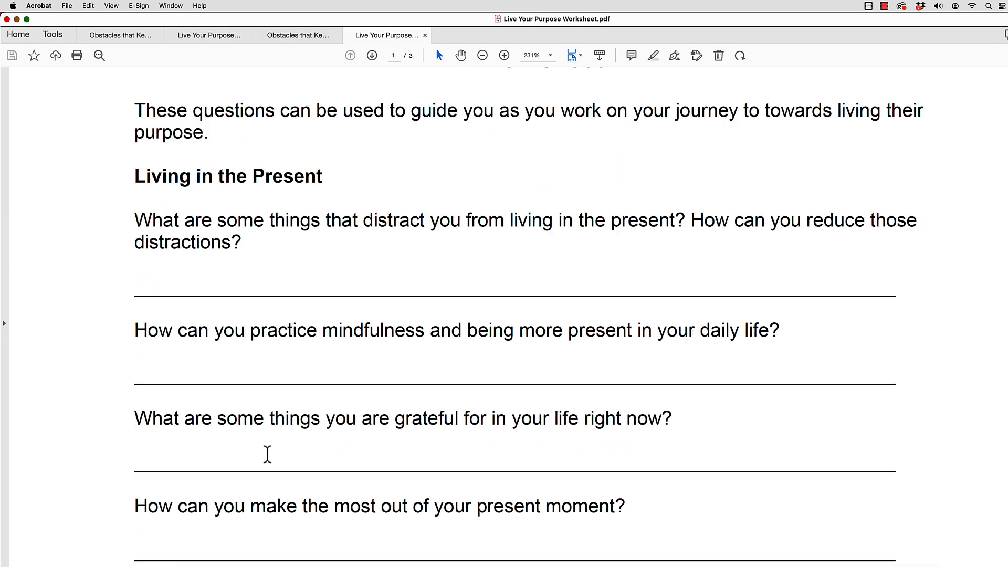
pyautogui.scroll(-15, 265, 456)
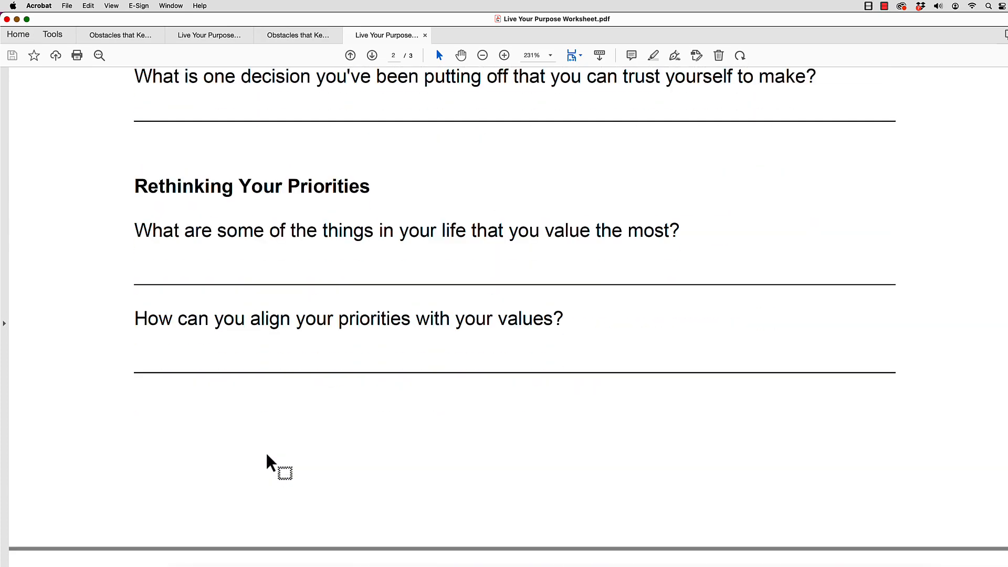
pyautogui.click(299, 38)
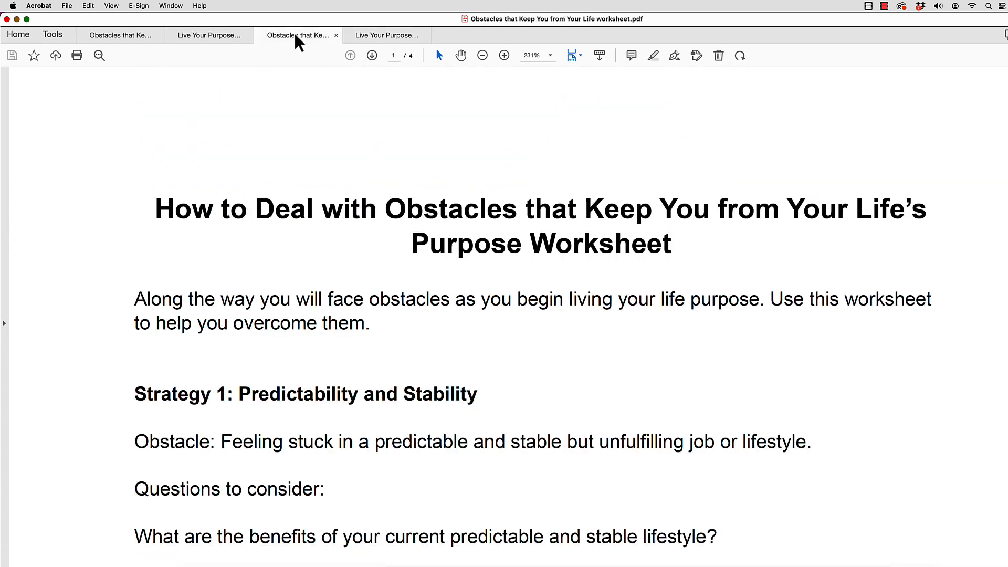
pyautogui.scroll(-8, 339, 354)
pyautogui.scroll(-4, 337, 350)
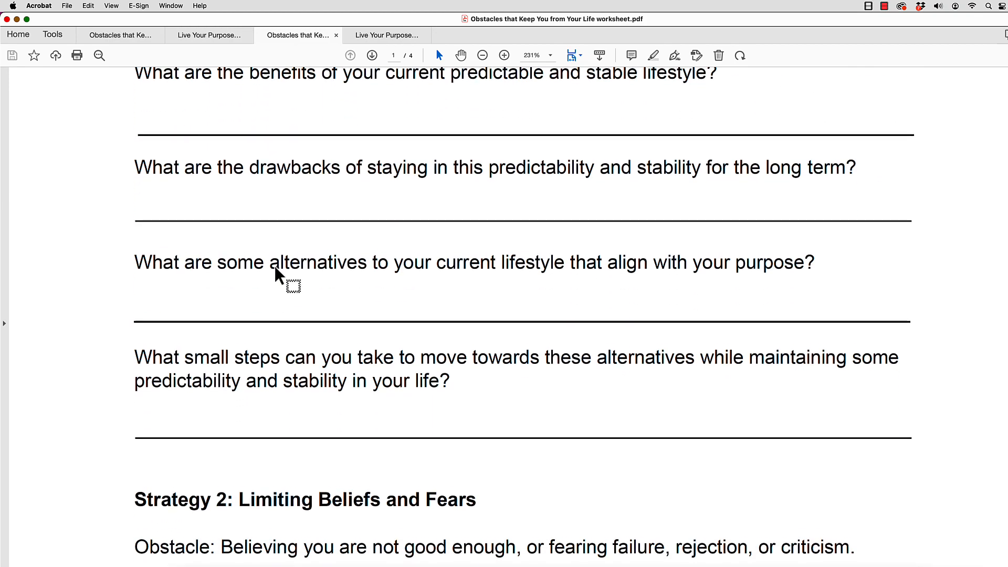
pyautogui.click(215, 36)
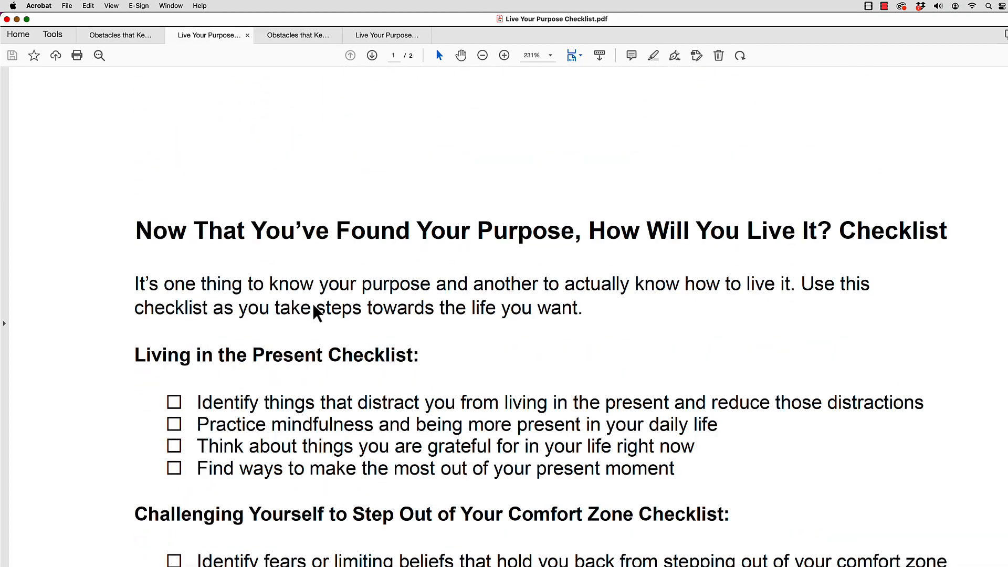
pyautogui.scroll(-15, 326, 320)
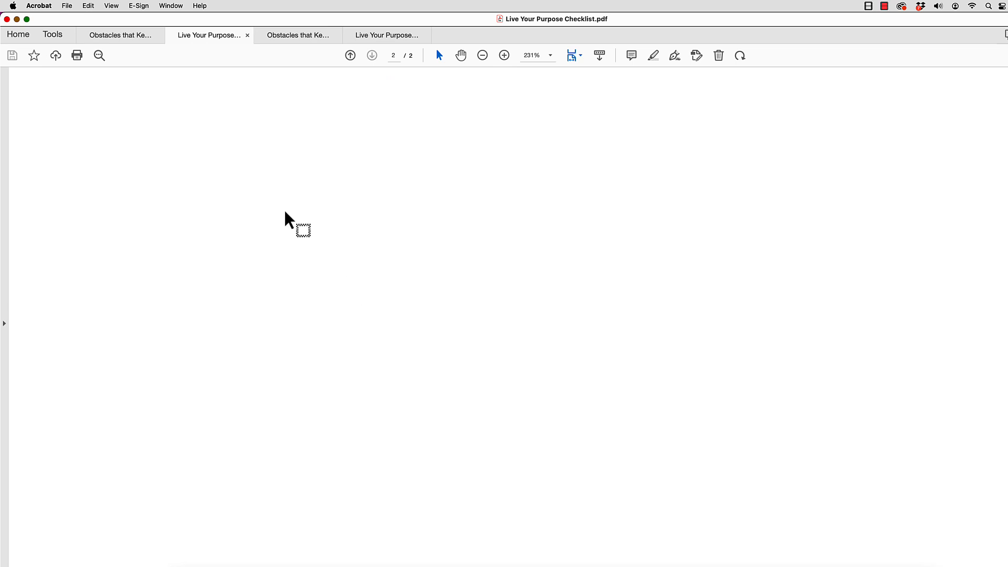
pyautogui.click(116, 35)
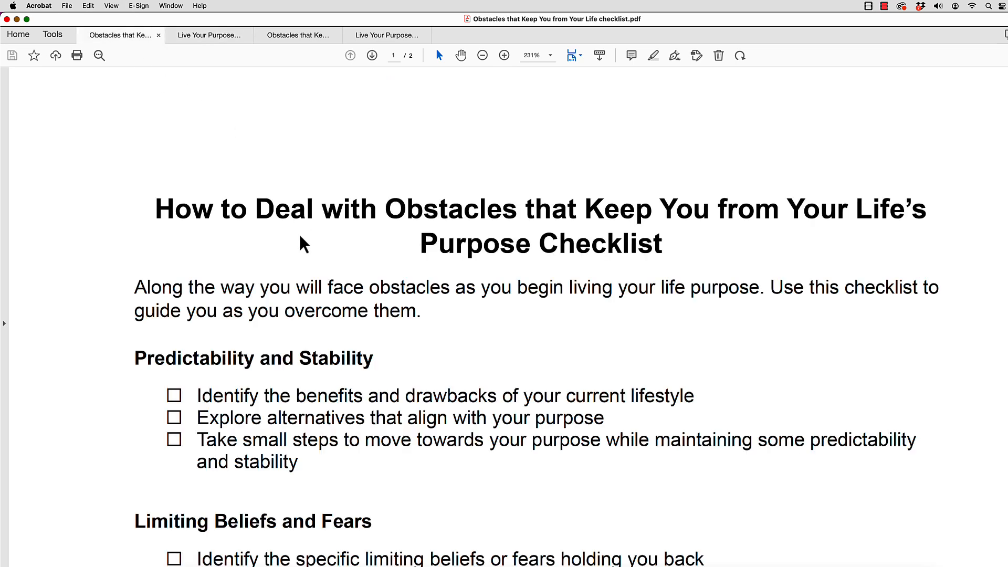
pyautogui.scroll(-15, 294, 220)
pyautogui.scroll(15, 373, 128)
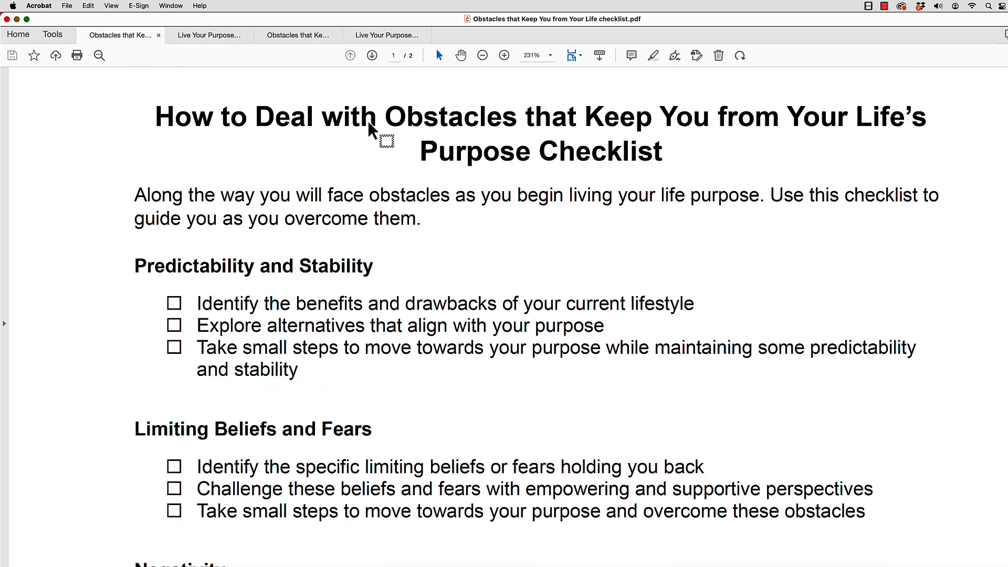
# Step: Start the Combine Files tool and add all four currently open PDFs to it
pyautogui.click(53, 34)
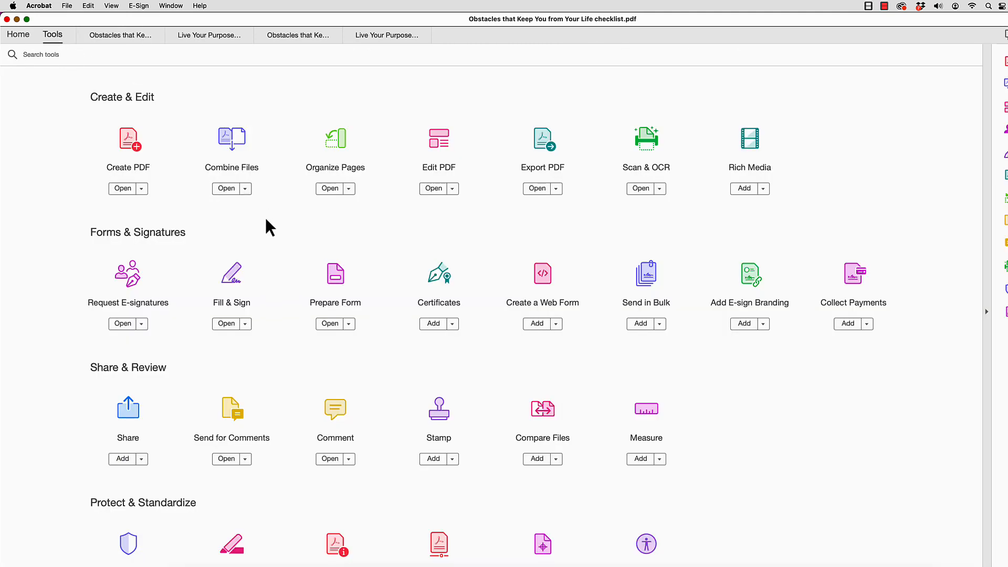
pyautogui.click(231, 190)
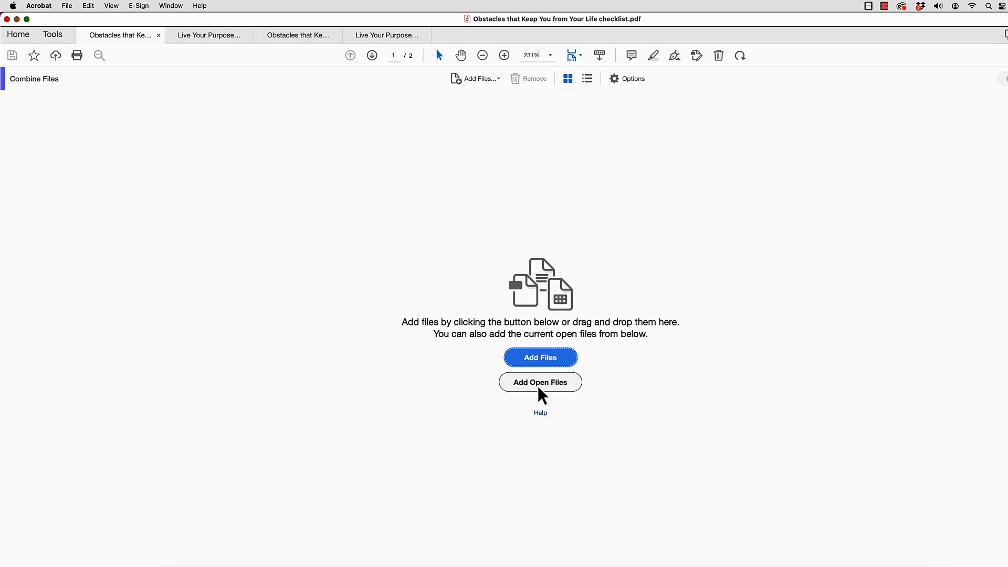
pyautogui.click(541, 389)
pyautogui.click(593, 363)
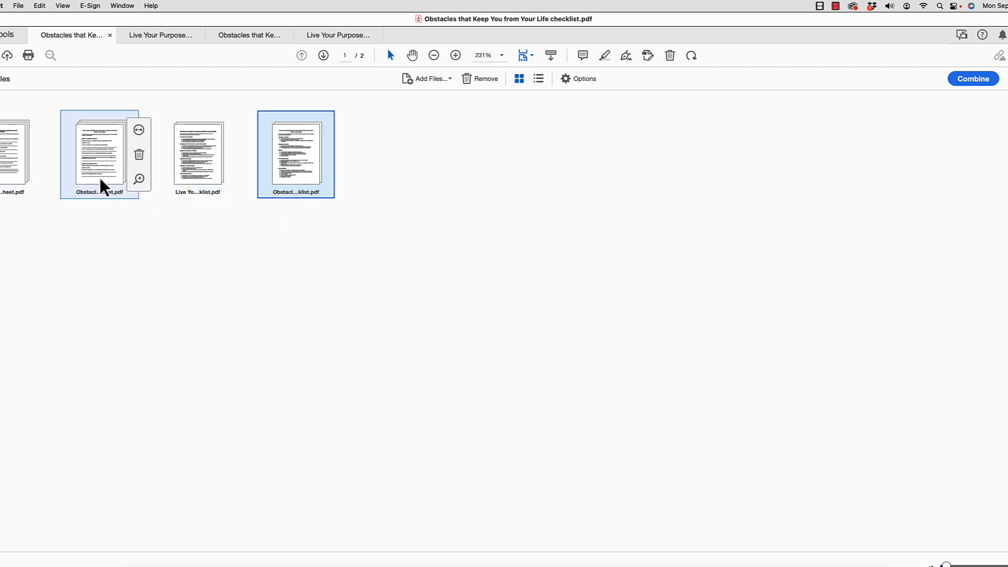
# Step: Reorder the files so both checklists sit between the Live Your Purpose and Obstacles worksheets, and combine them into one PDF
pyautogui.moveTo(102, 186); pyautogui.dragTo(231, 188)
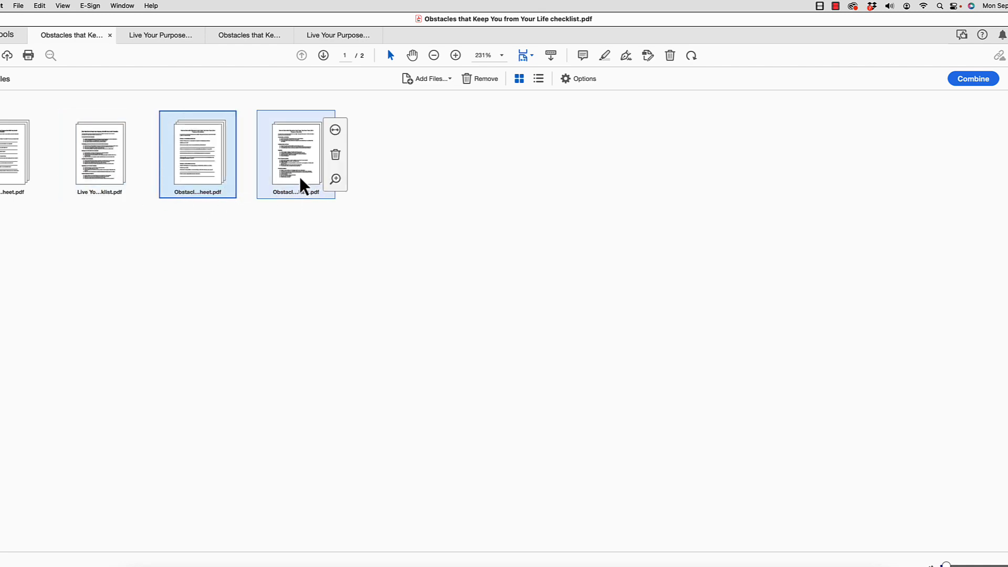
pyautogui.moveTo(301, 184); pyautogui.dragTo(194, 200)
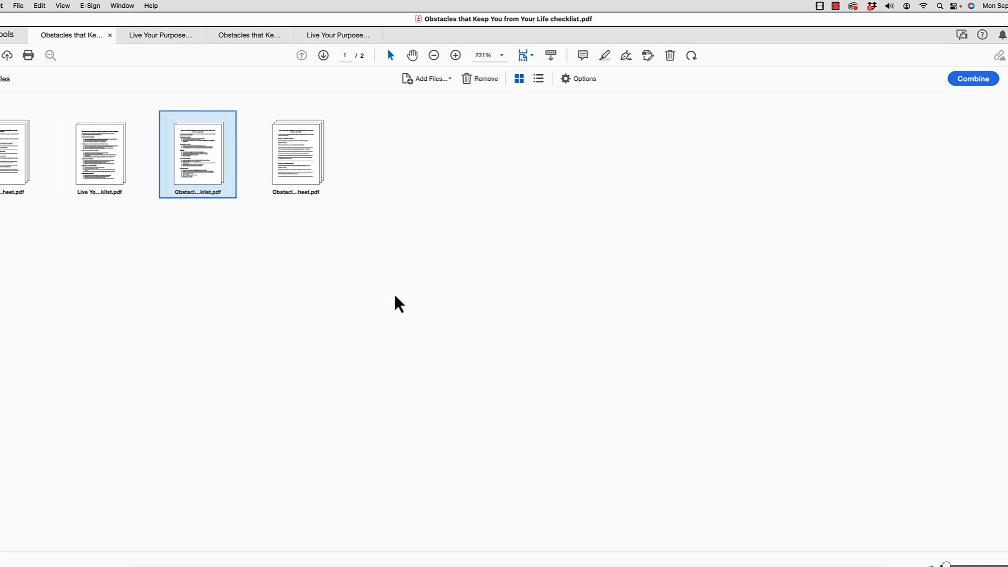
pyautogui.click(968, 85)
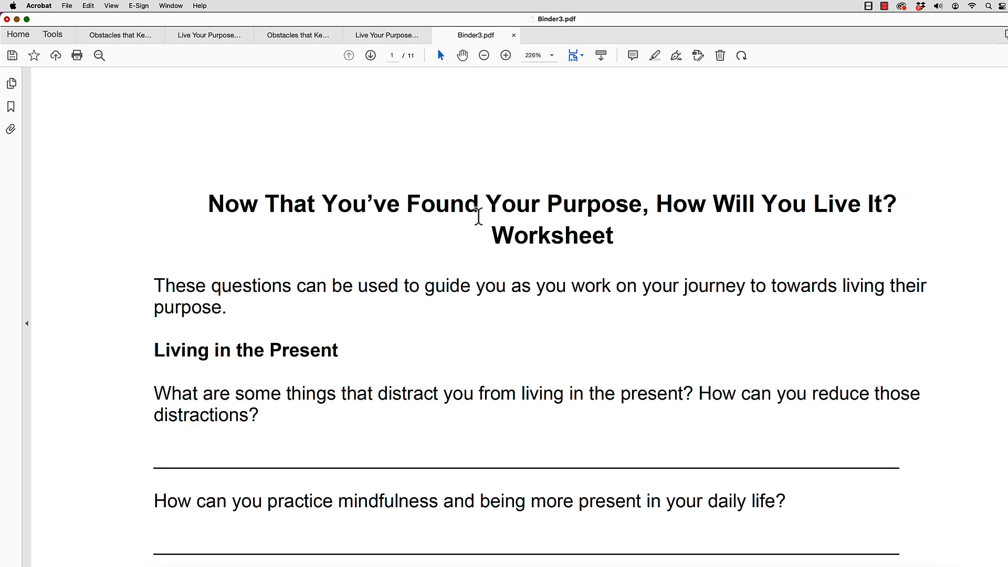
# Step: Page through the combined PDF to check the order of its worksheets and checklists, and return to its first page
pyautogui.scroll(-20, 530, 189)
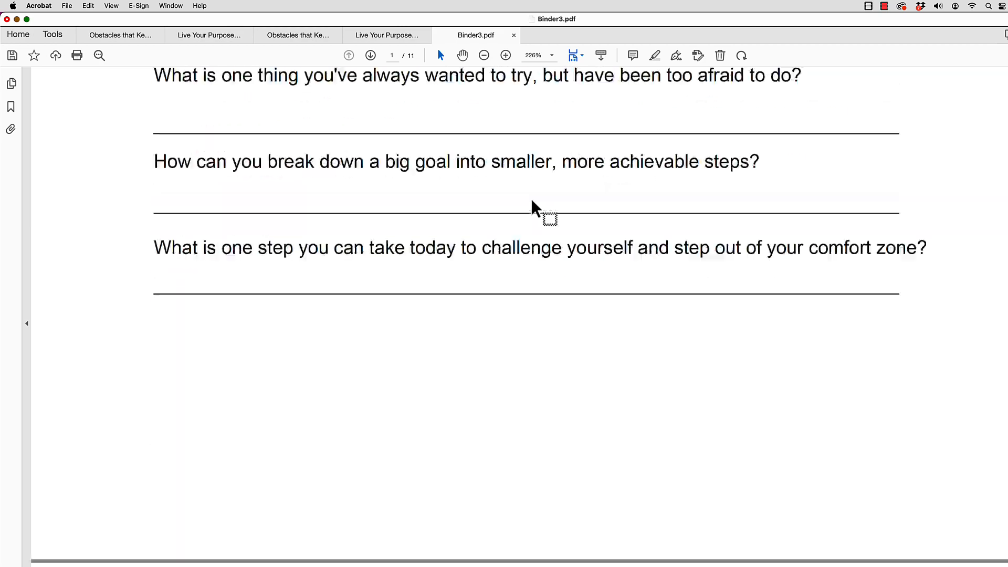
pyautogui.scroll(-20, 532, 200)
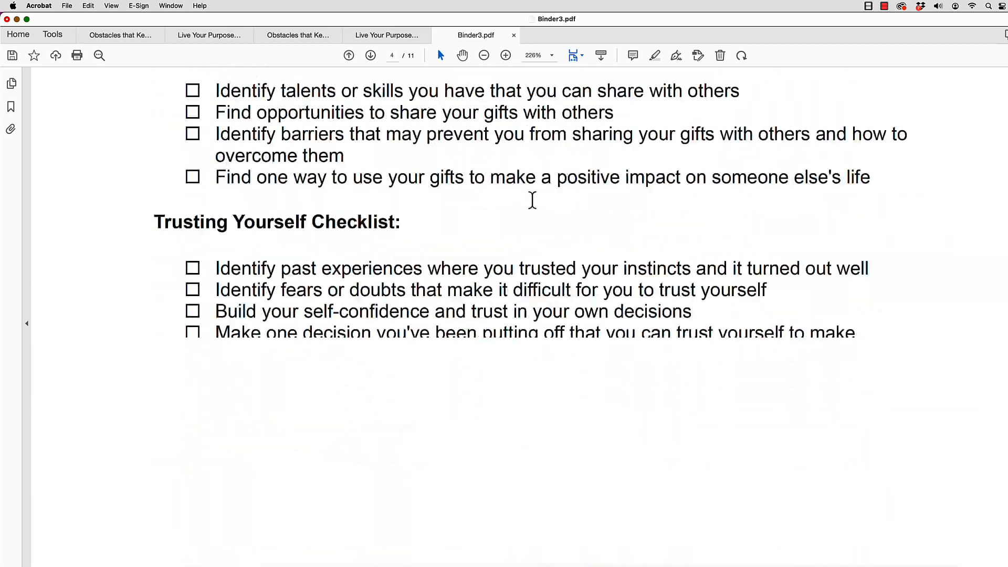
pyautogui.scroll(-20, 532, 201)
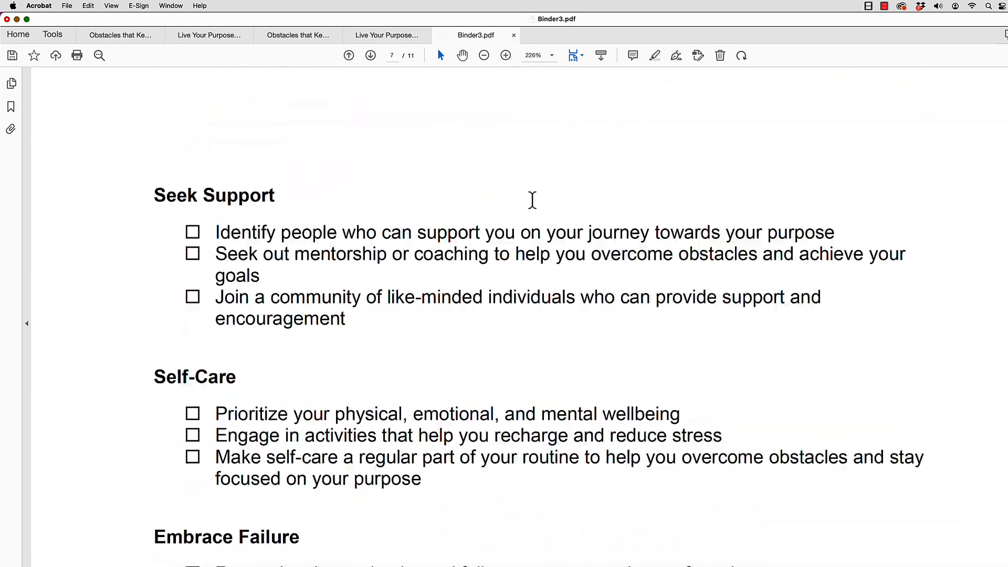
pyautogui.scroll(20, 532, 207)
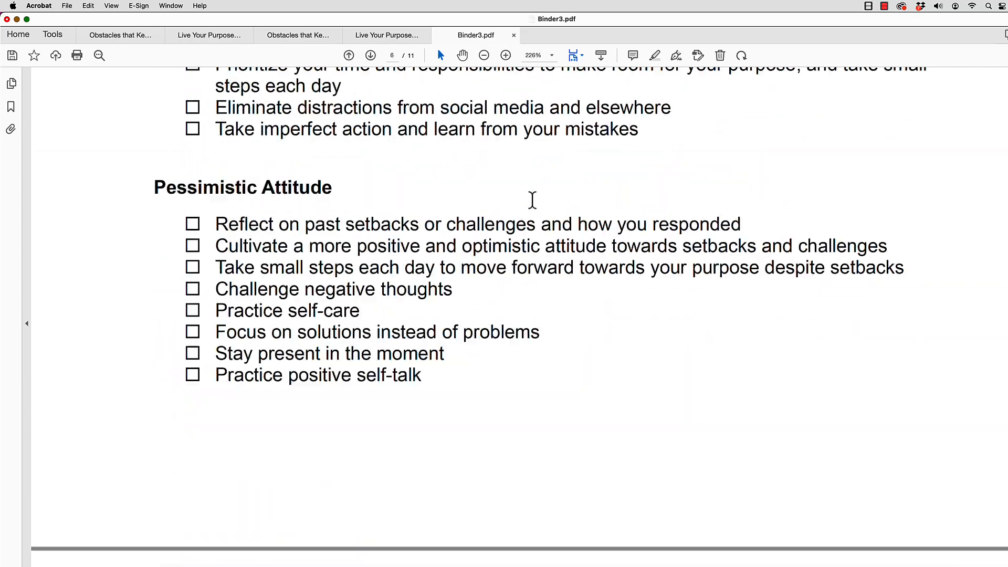
pyautogui.scroll(20, 532, 201)
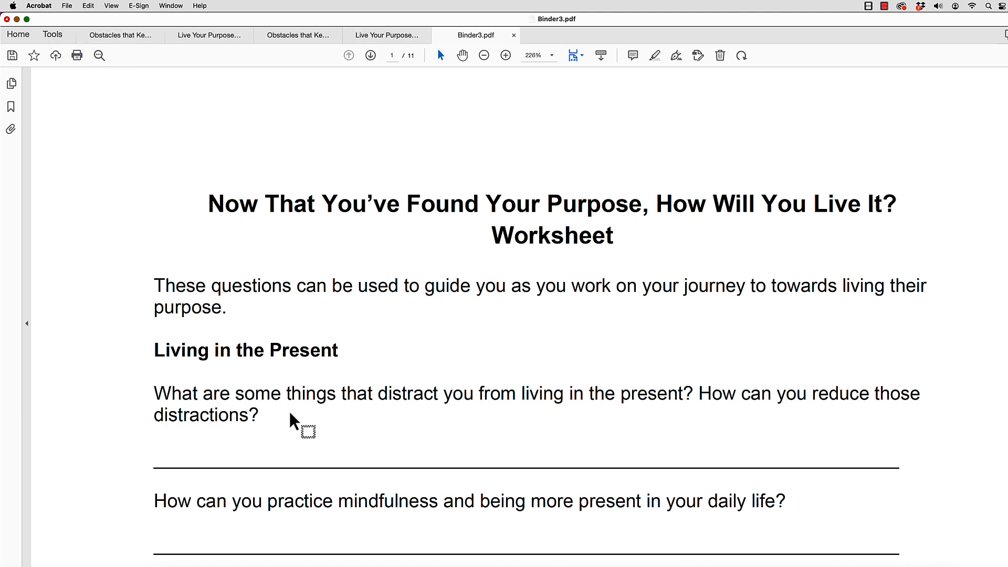
# Step: Start Prepare Form on the combined PDF with field auto detection, saving the file as Binder32 in the worksheets & checklists folder
pyautogui.click(55, 33)
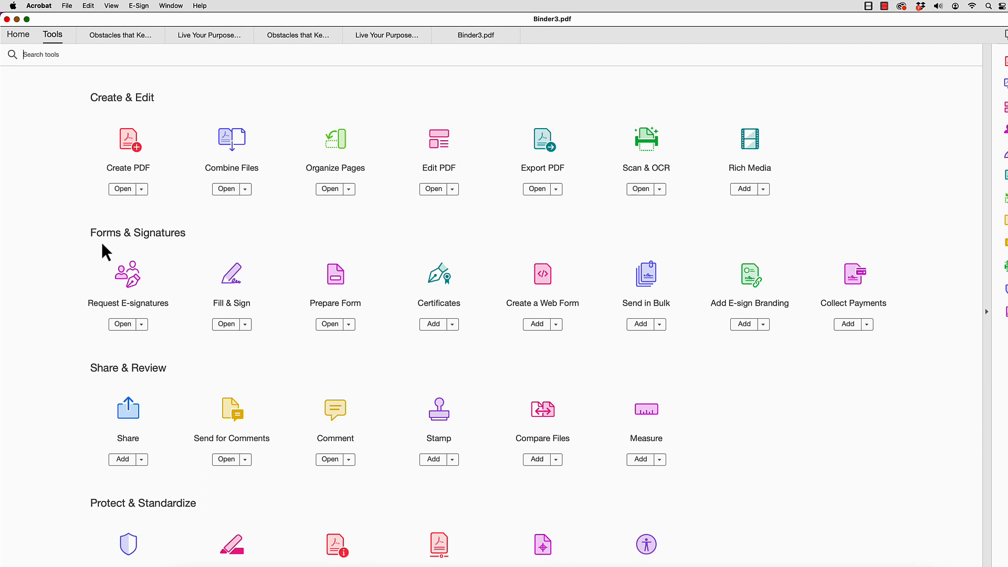
pyautogui.click(331, 324)
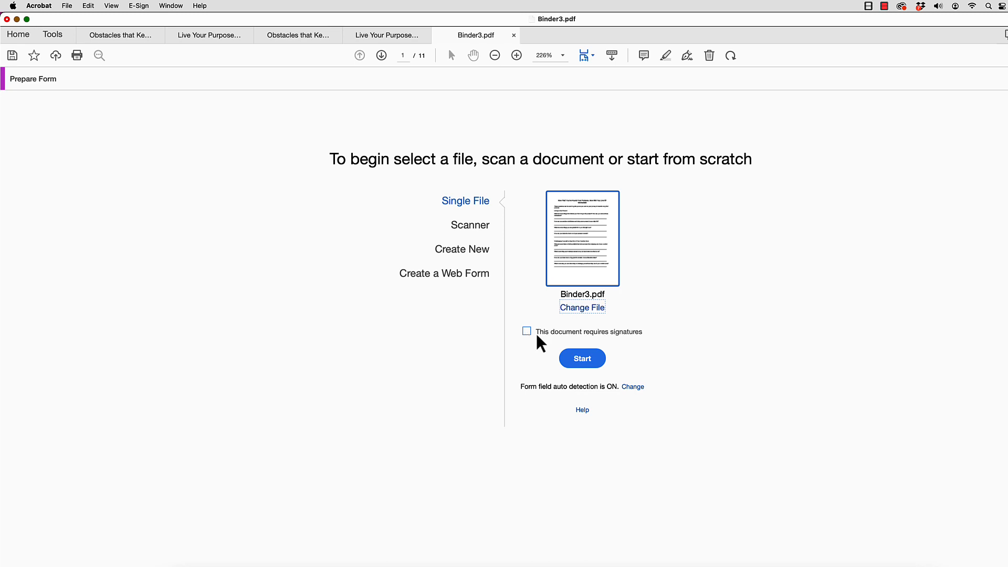
pyautogui.click(583, 359)
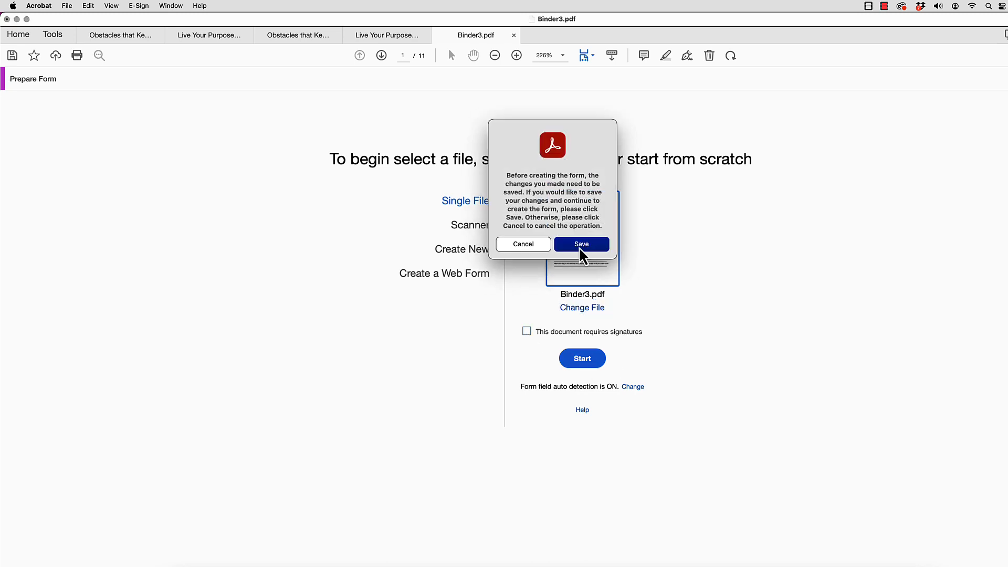
pyautogui.click(581, 245)
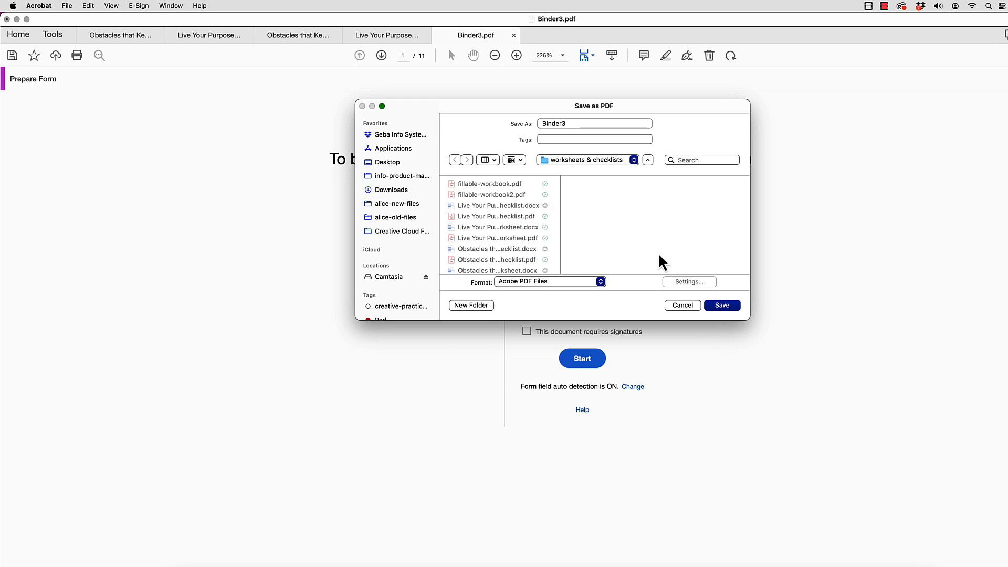
pyautogui.click(573, 123)
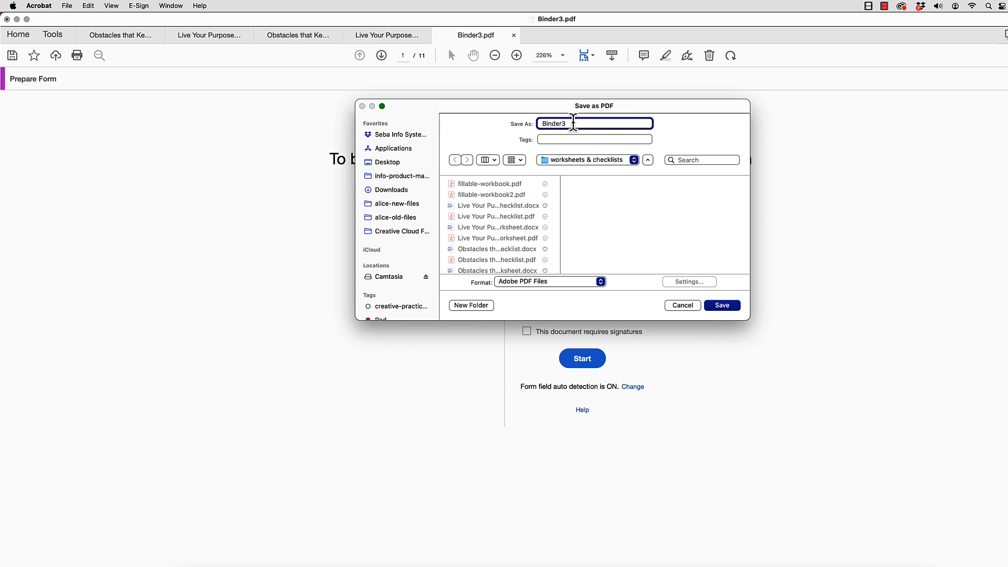
pyautogui.write('2')
pyautogui.click(726, 308)
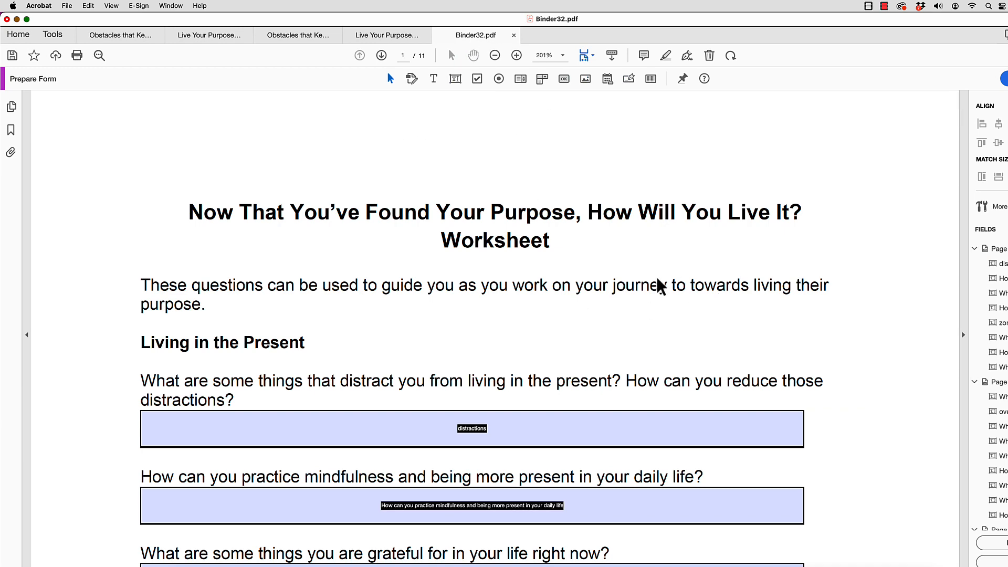
# Step: Examine the auto-detected text fields under the Living in the Present questions on page 1
pyautogui.scroll(-2, 452, 275)
pyautogui.scroll(-2, 452, 274)
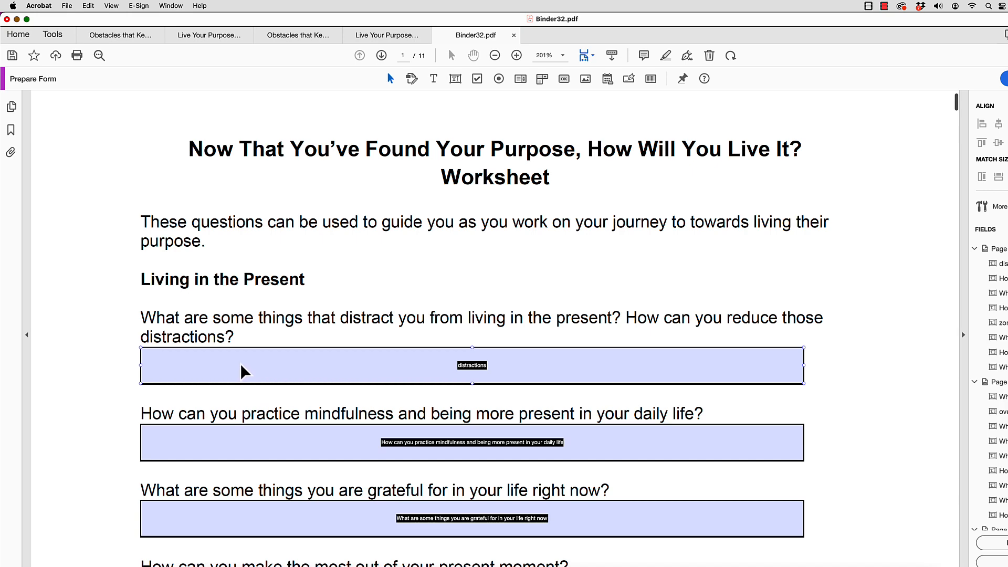
pyautogui.scroll(-10, 246, 372)
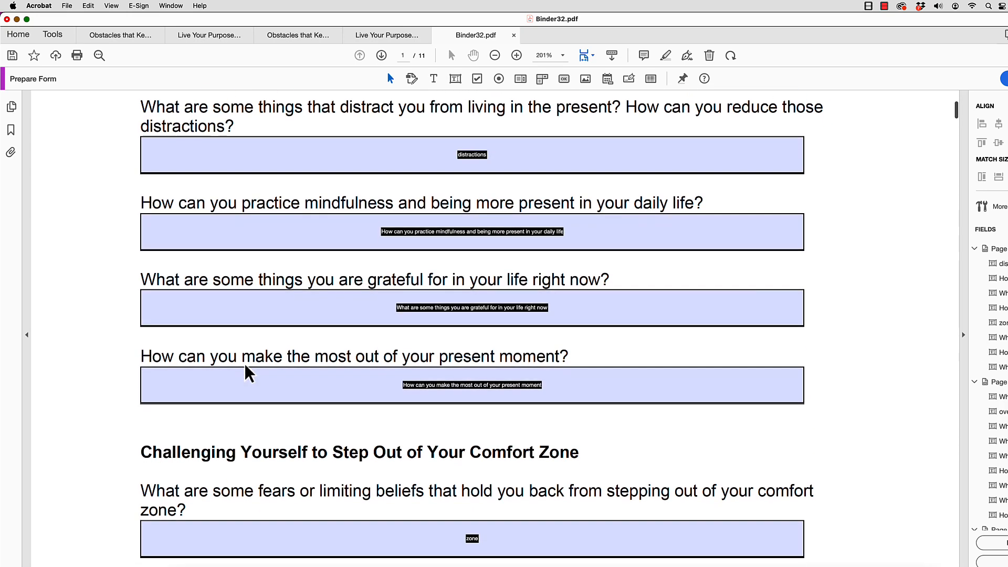
pyautogui.click(241, 245)
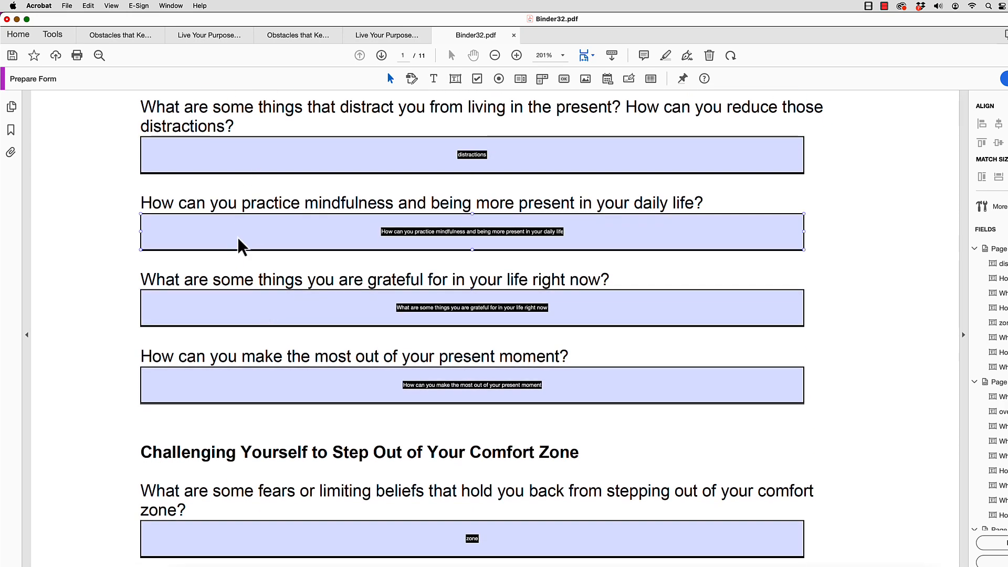
pyautogui.click(450, 163)
pyautogui.click(484, 243)
pyautogui.click(373, 316)
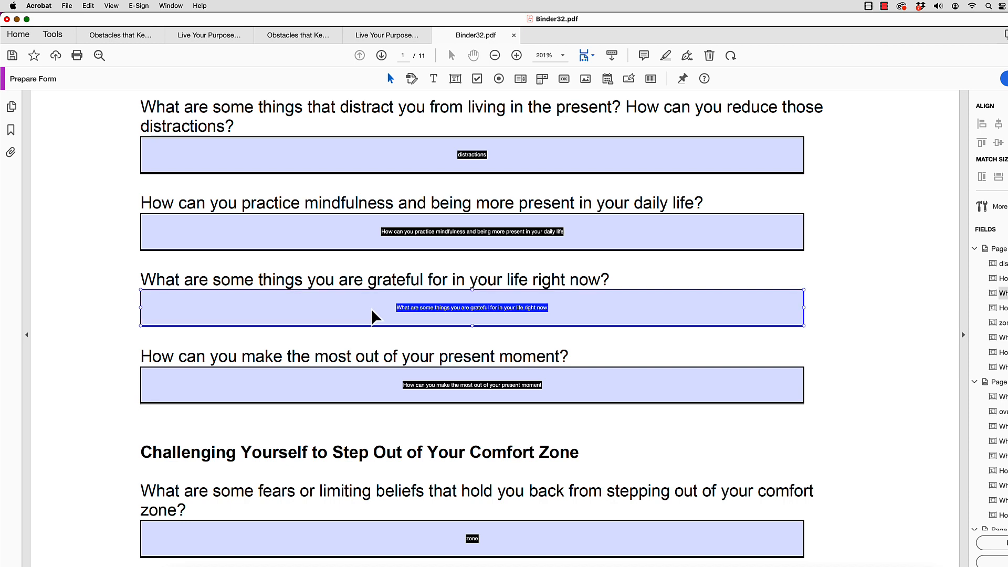
pyautogui.click(551, 349)
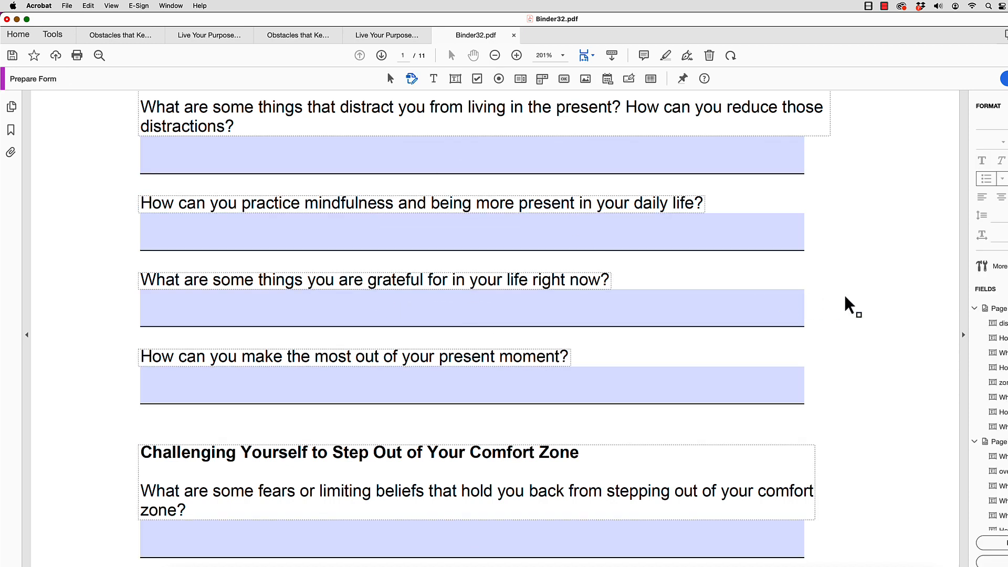
pyautogui.click(602, 315)
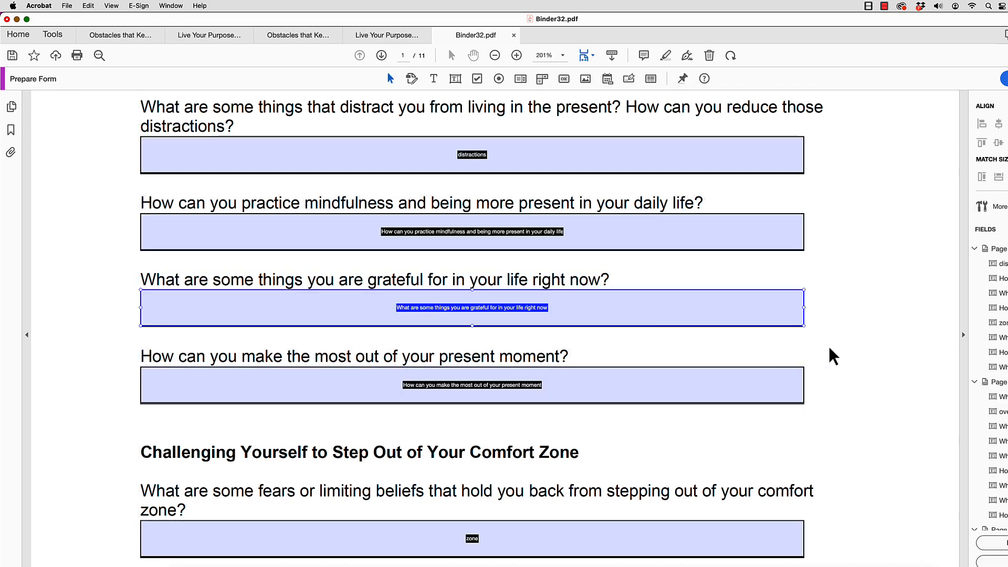
# Step: Check the remaining worksheet questions through page 3 for answer lines that lack a text field
pyautogui.keyDown('shift'); pyautogui.click(607, 397); pyautogui.keyUp('shift')
pyautogui.scroll(-10, 614, 393)
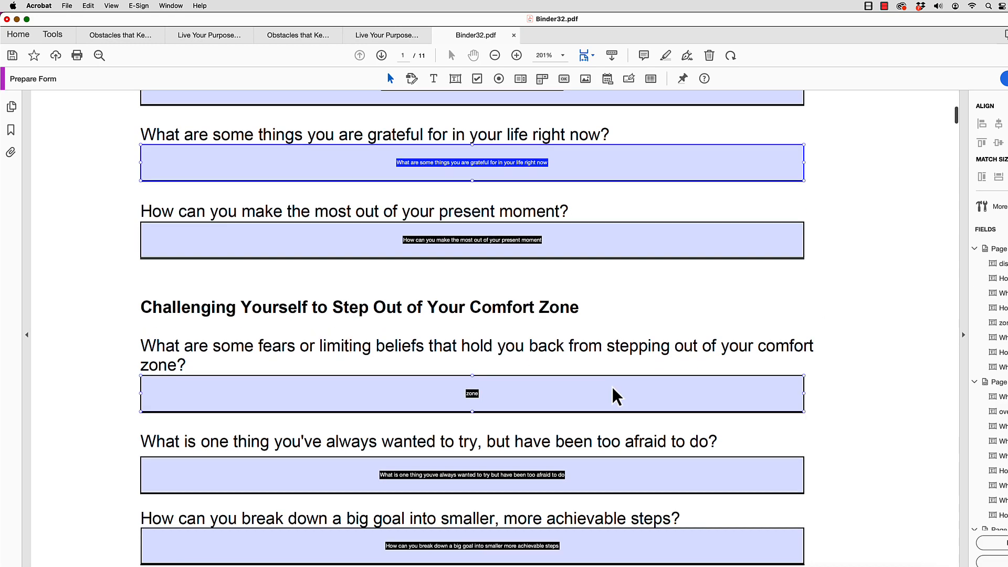
pyautogui.click(614, 394)
pyautogui.scroll(-1, 614, 394)
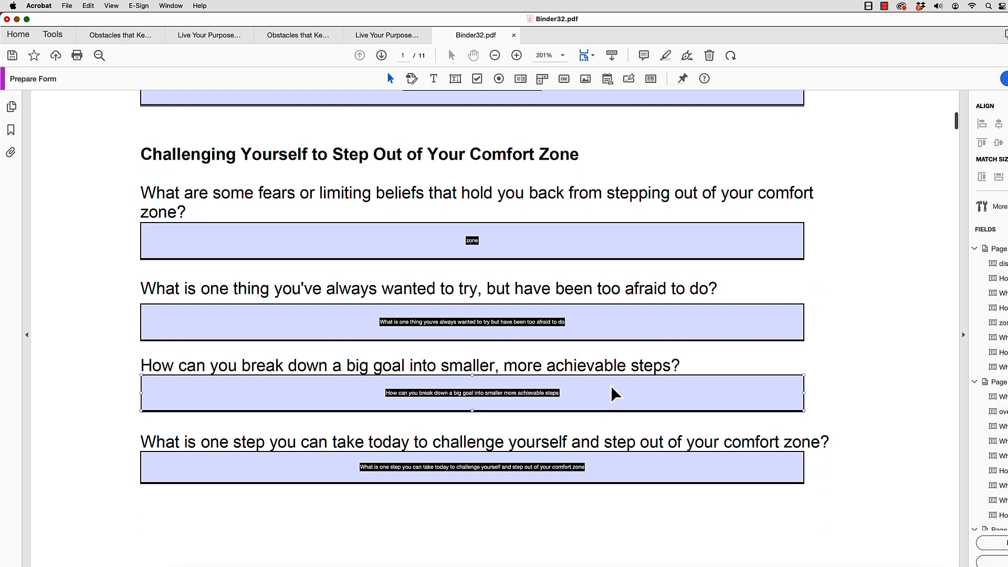
pyautogui.scroll(-20, 614, 394)
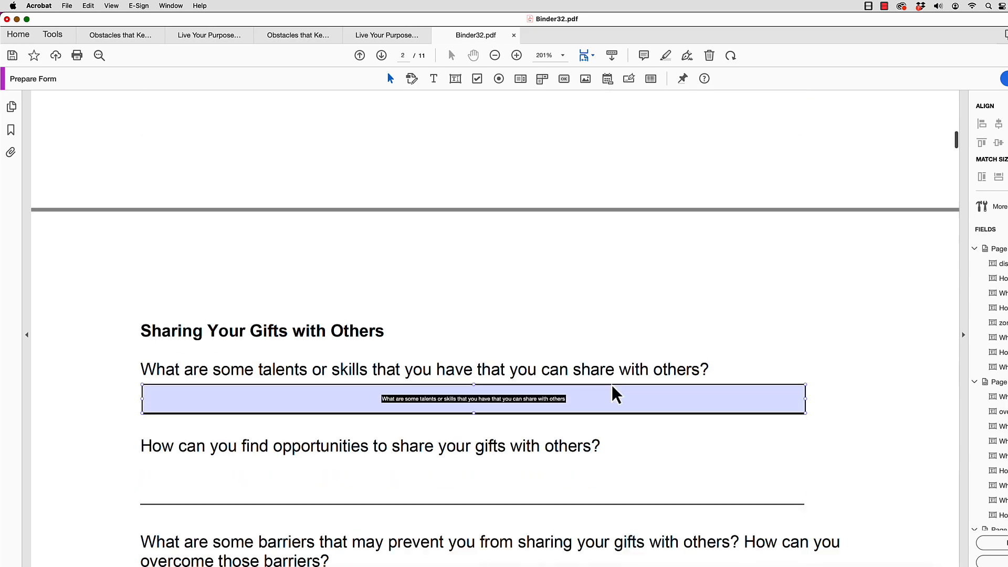
pyautogui.click(614, 393)
pyautogui.scroll(-20, 614, 393)
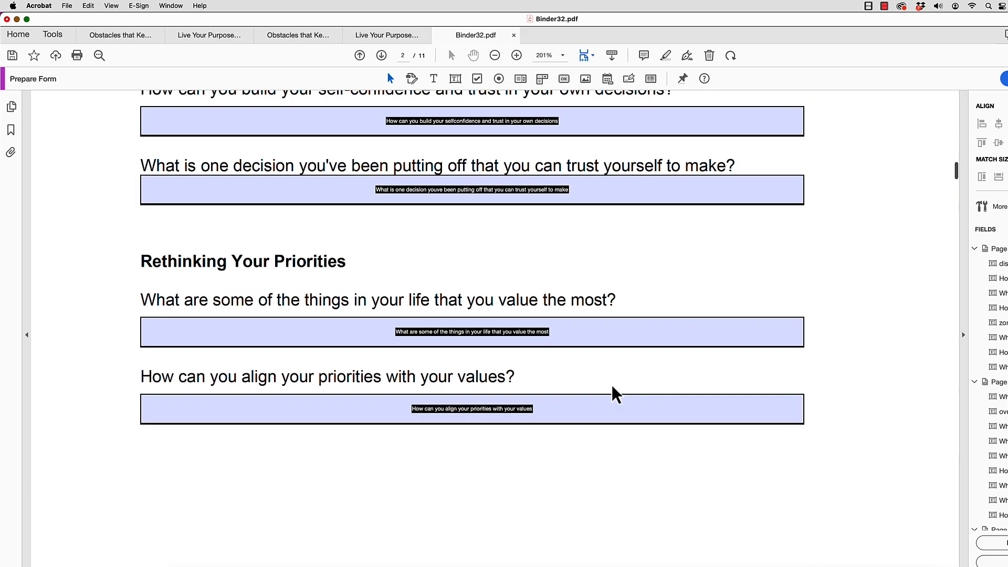
pyautogui.scroll(-15, 614, 393)
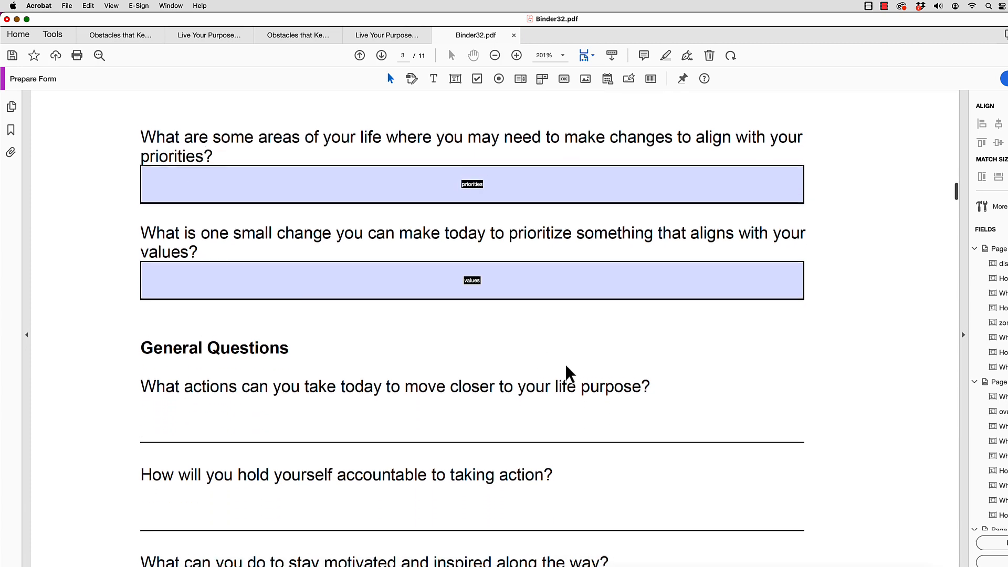
# Step: Add a text field under "What actions can you take today to move closer to your life purpose?" and widen it to the full answer line
pyautogui.scroll(-5, 572, 366)
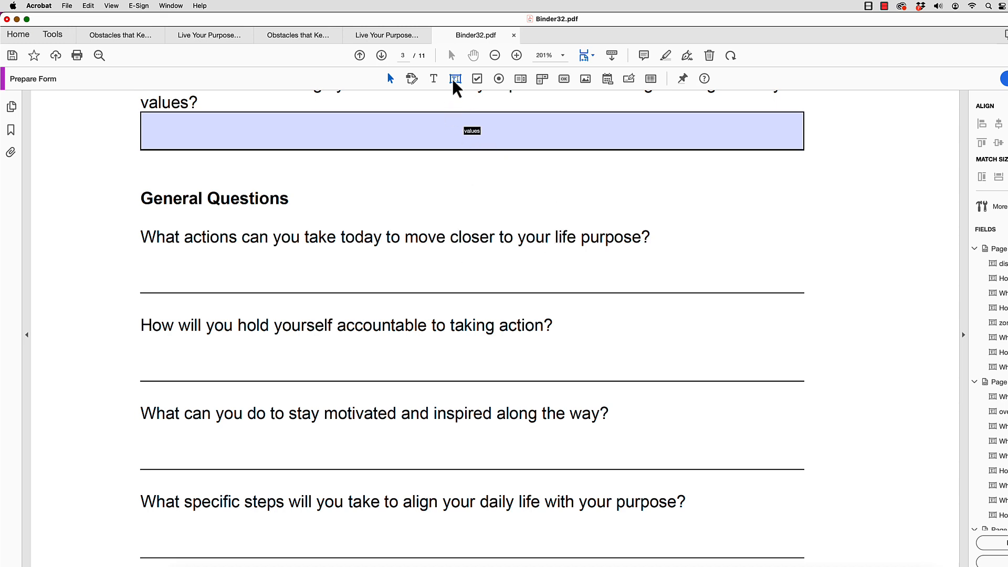
pyautogui.click(485, 175)
pyautogui.moveTo(486, 175); pyautogui.dragTo(196, 271)
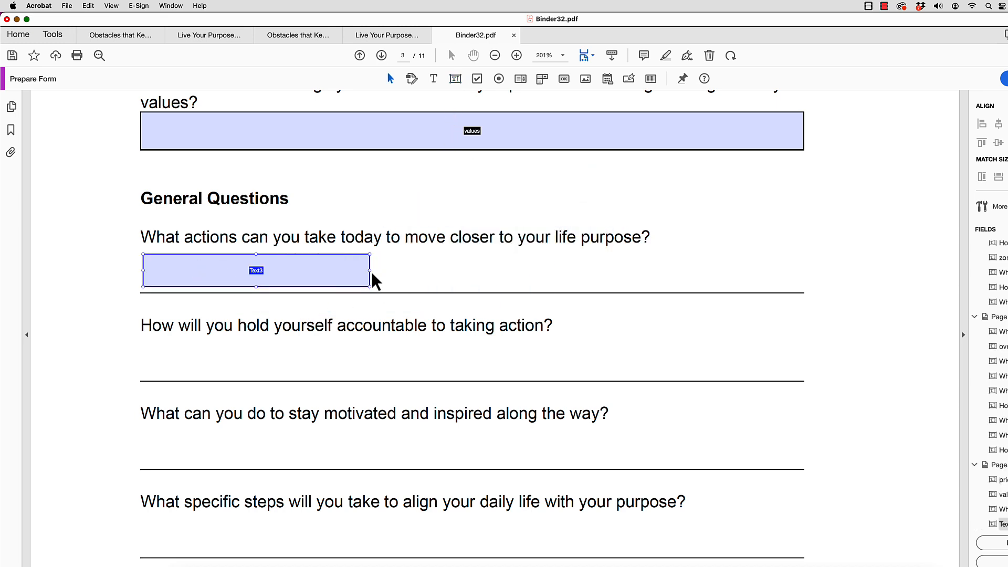
pyautogui.moveTo(370, 270); pyautogui.dragTo(491, 272)
pyautogui.moveTo(370, 272); pyautogui.dragTo(804, 272)
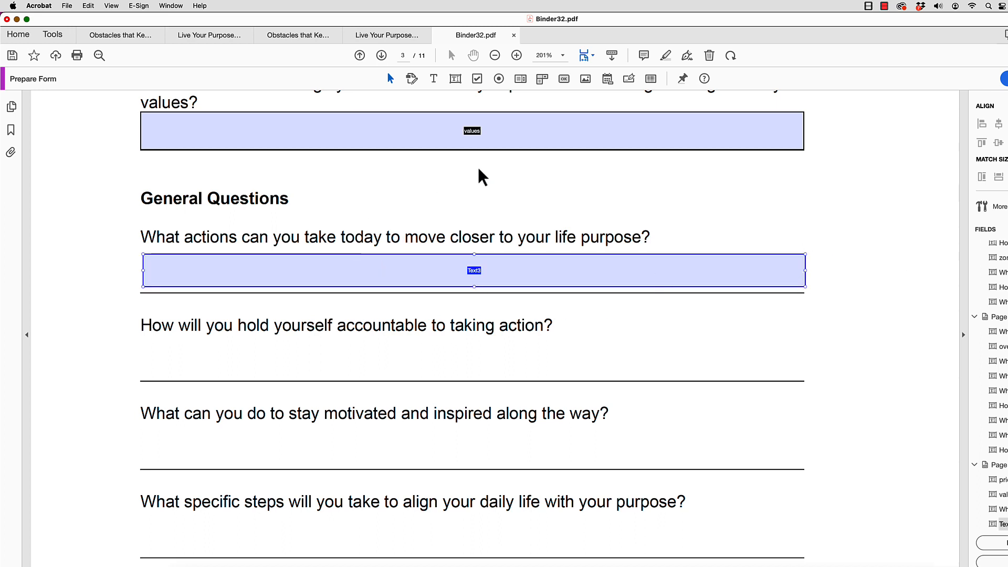
# Step: Add a text field under "How will you hold yourself accountable to taking action?" and stretch it across the answer line
pyautogui.click(396, 321)
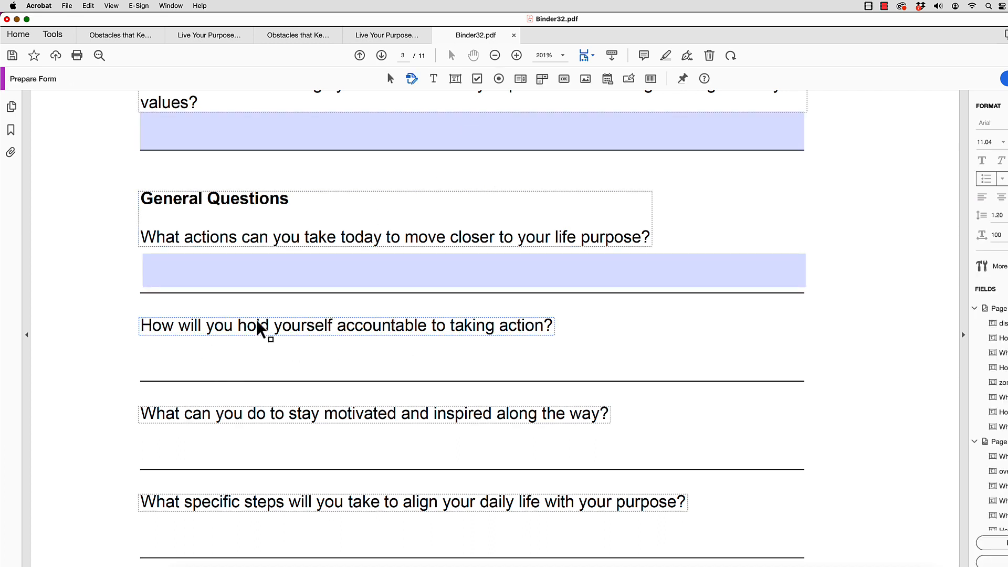
pyautogui.click(455, 79)
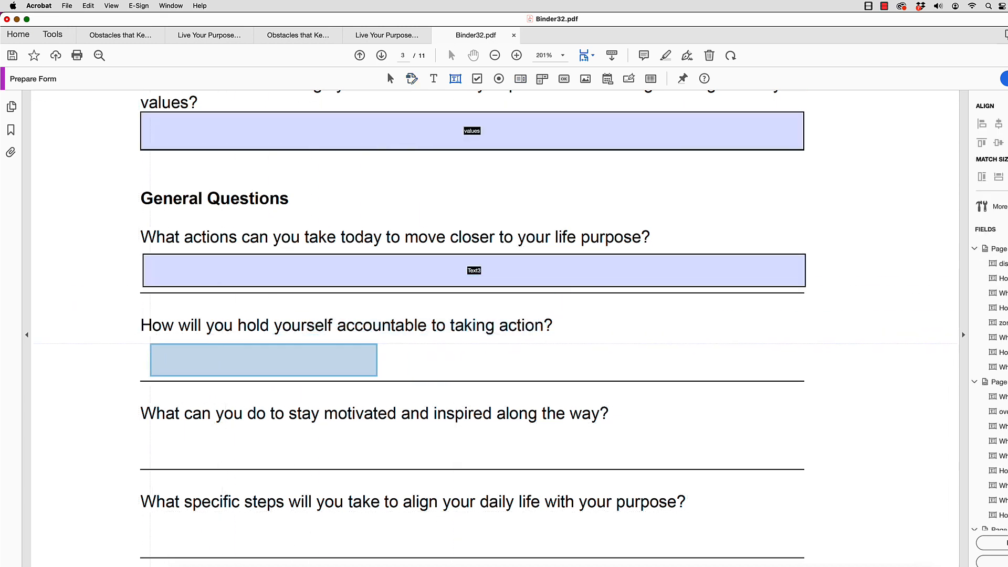
pyautogui.click(142, 343)
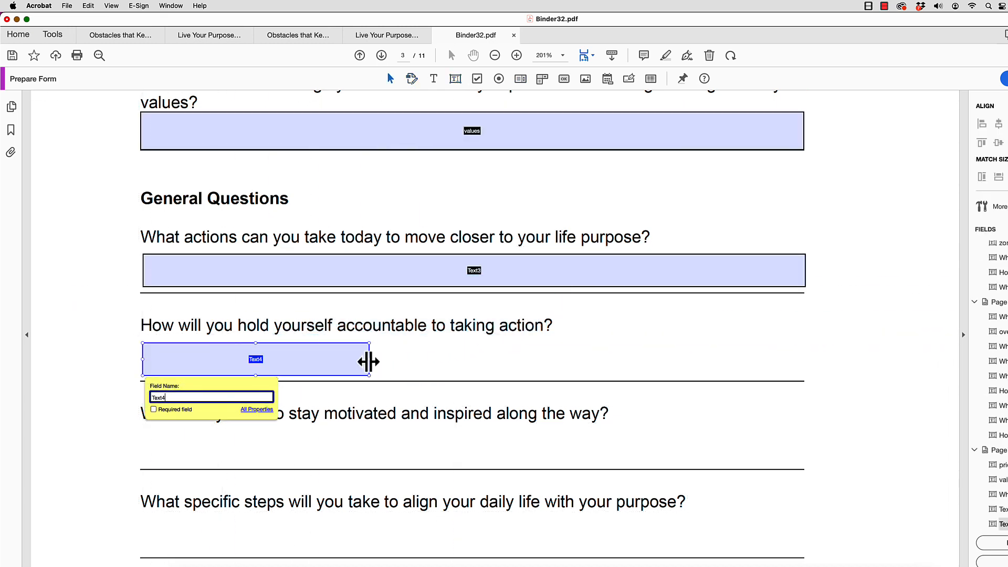
pyautogui.moveTo(368, 361); pyautogui.dragTo(802, 341)
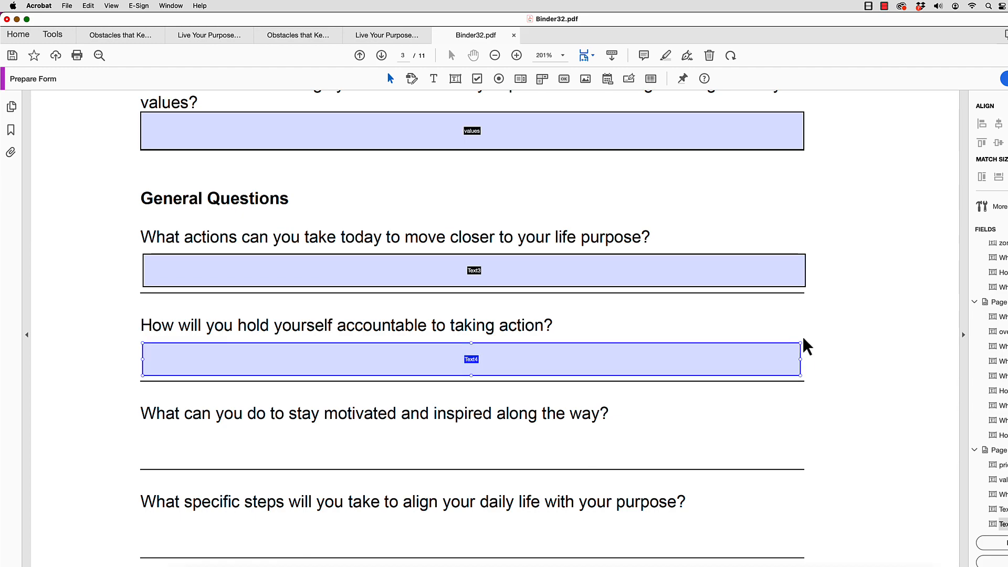
pyautogui.scroll(15, 774, 235)
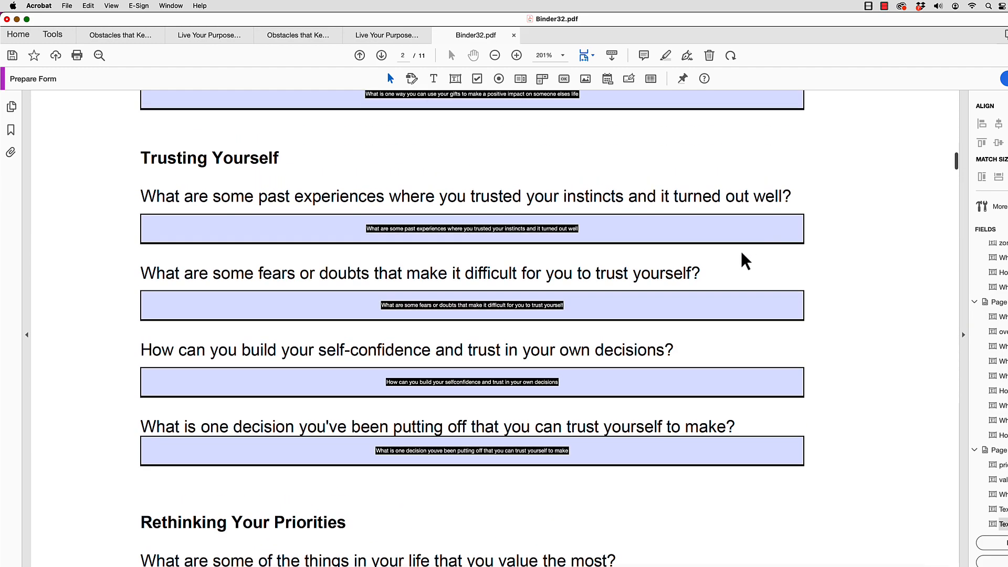
pyautogui.scroll(-8, 740, 250)
pyautogui.scroll(-8, 741, 251)
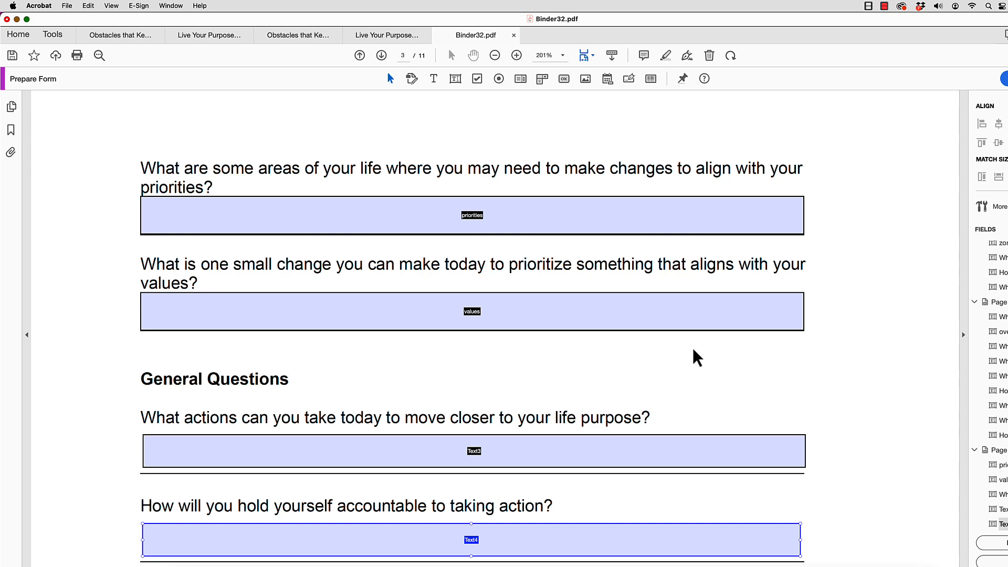
pyautogui.scroll(-5, 692, 346)
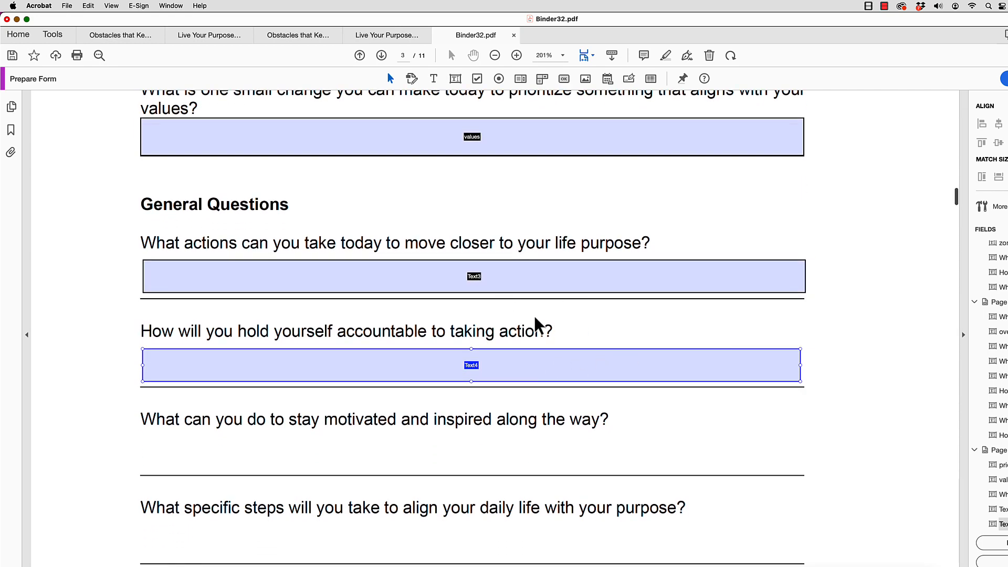
pyautogui.click(565, 331)
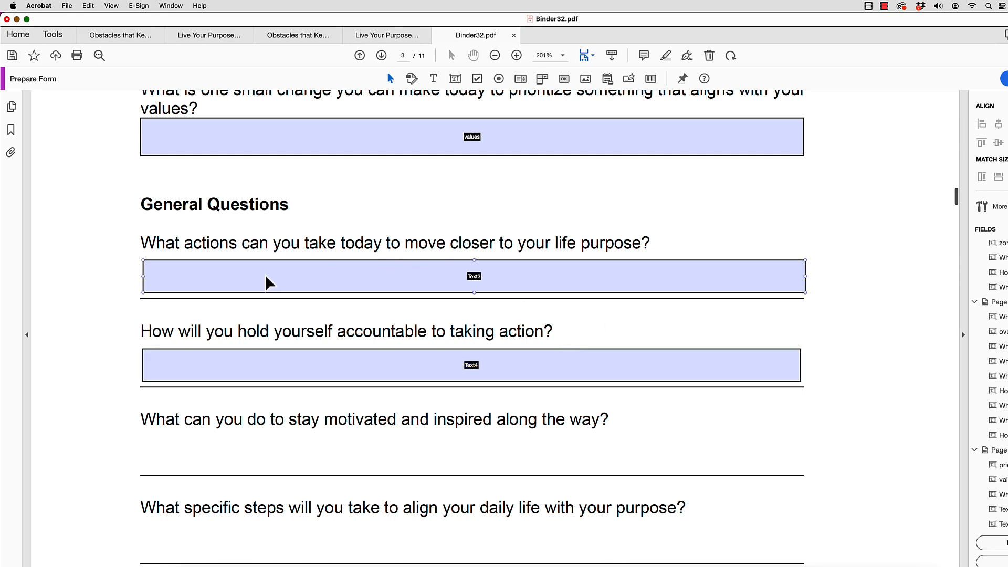
# Step: Add a text field under "What can you do to stay motivated and inspired along the way?" and widen it to the full answer line
pyautogui.scroll(-3, 426, 401)
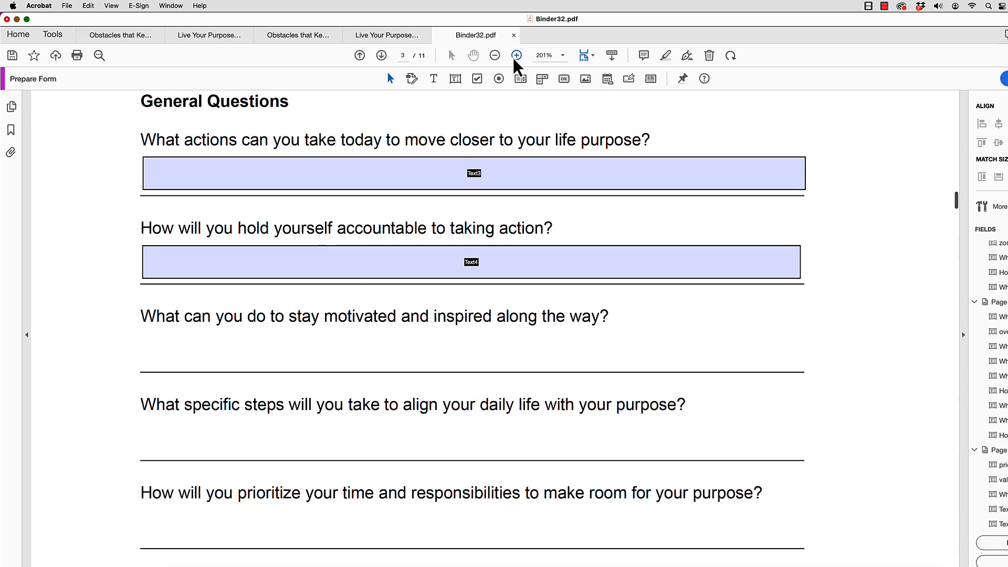
pyautogui.moveTo(457, 81); pyautogui.dragTo(166, 434)
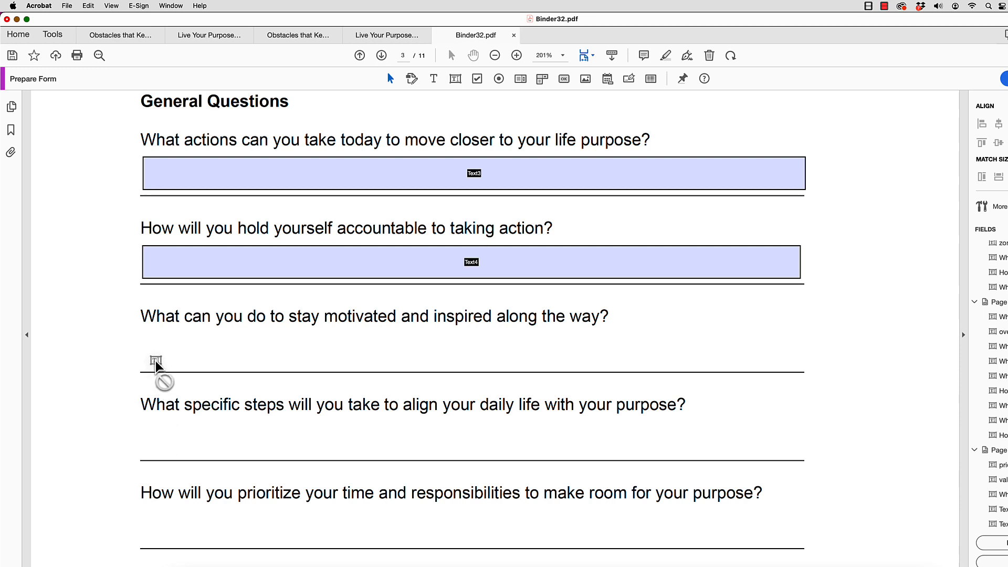
pyautogui.click(453, 80)
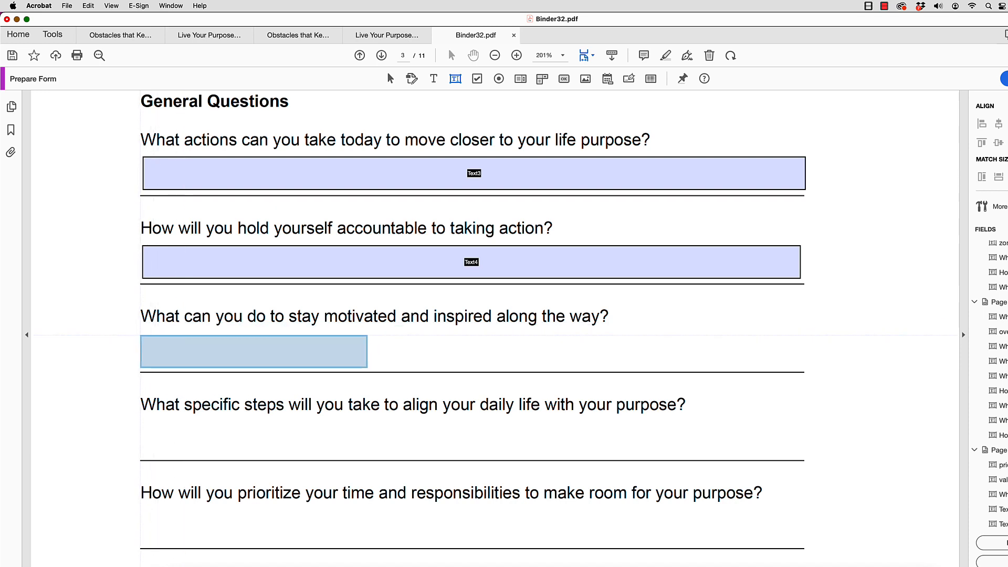
pyautogui.click(141, 335)
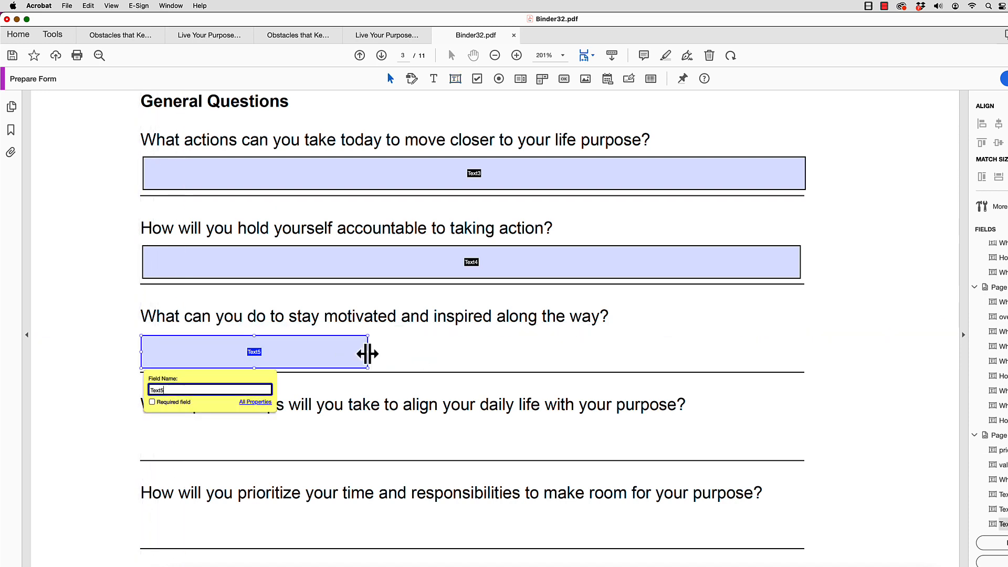
pyautogui.moveTo(368, 351); pyautogui.dragTo(801, 349)
pyautogui.click(830, 361)
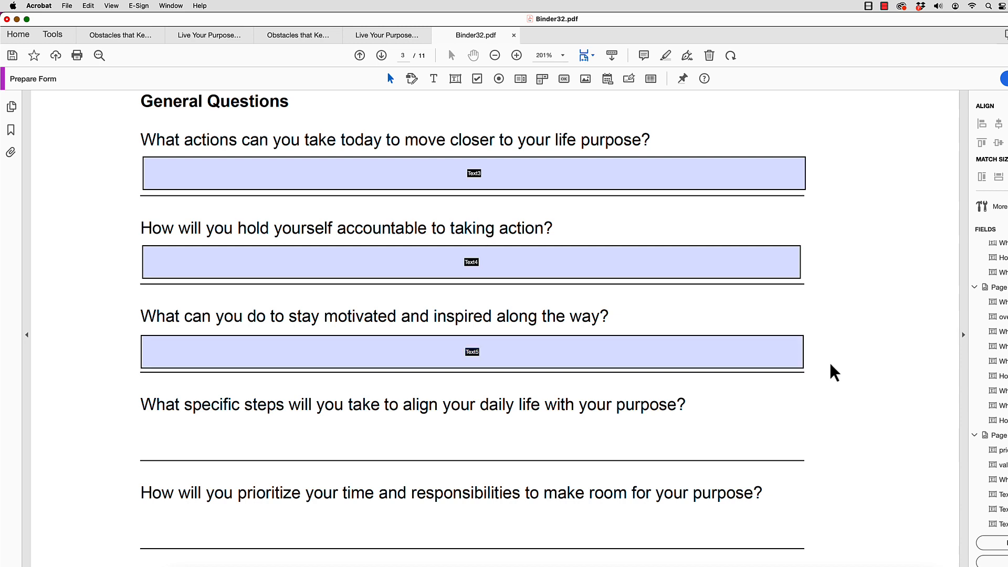
# Step: Add a text field under "What specific steps will you take to align your daily life with your purpose?" spanning the full answer line
pyautogui.scroll(-3, 661, 396)
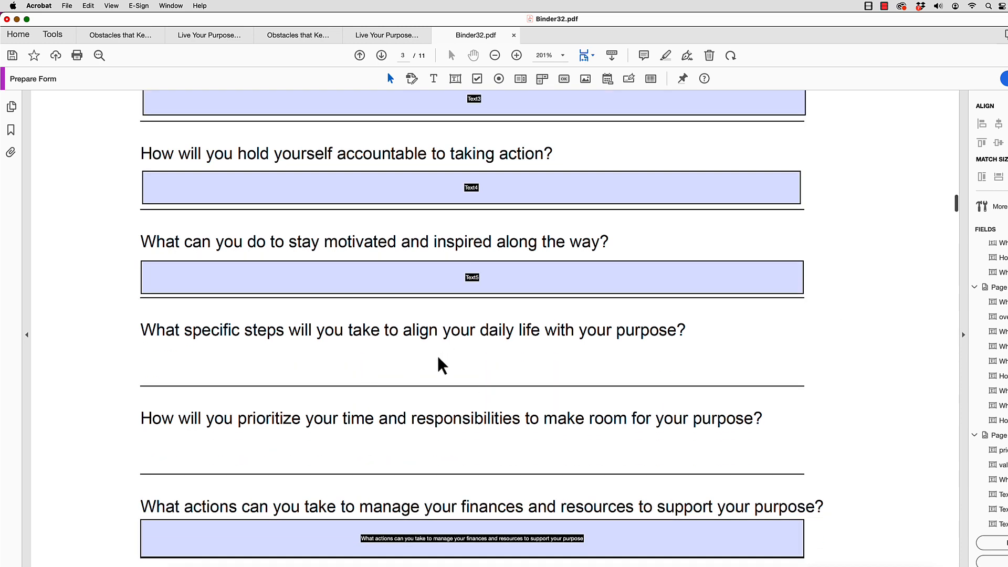
pyautogui.click(455, 80)
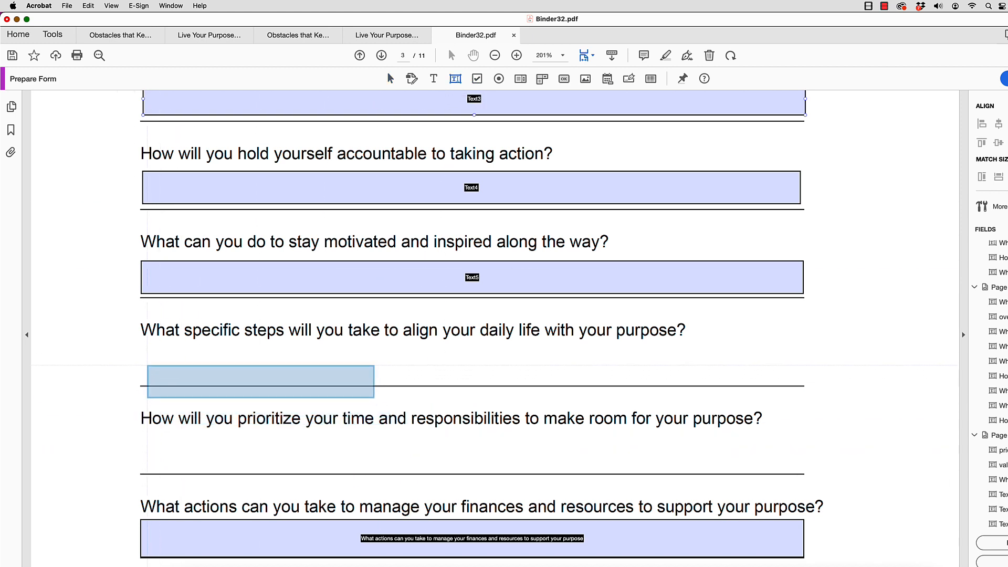
pyautogui.click(140, 348)
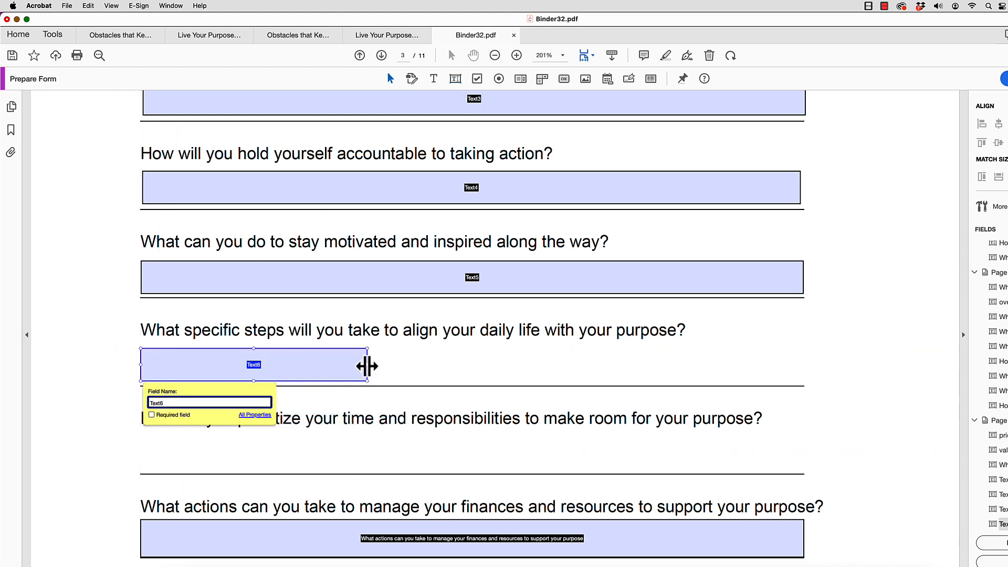
pyautogui.moveTo(367, 366); pyautogui.dragTo(803, 370)
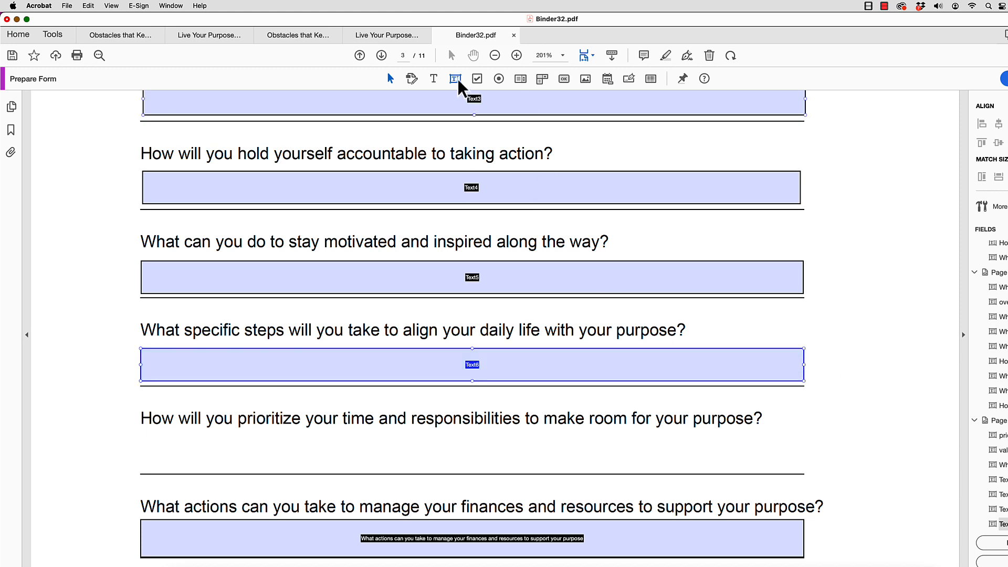
# Step: Add a text field under "How will you prioritize your time and responsibilities to make room for your purpose?" and widen it to the line's end
pyautogui.click(153, 446)
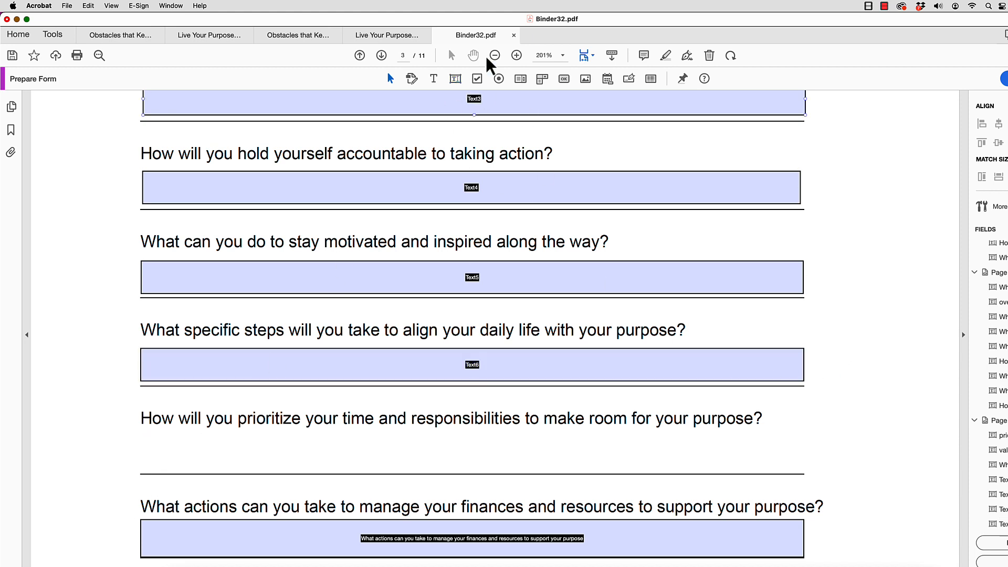
pyautogui.click(455, 79)
pyautogui.click(347, 437)
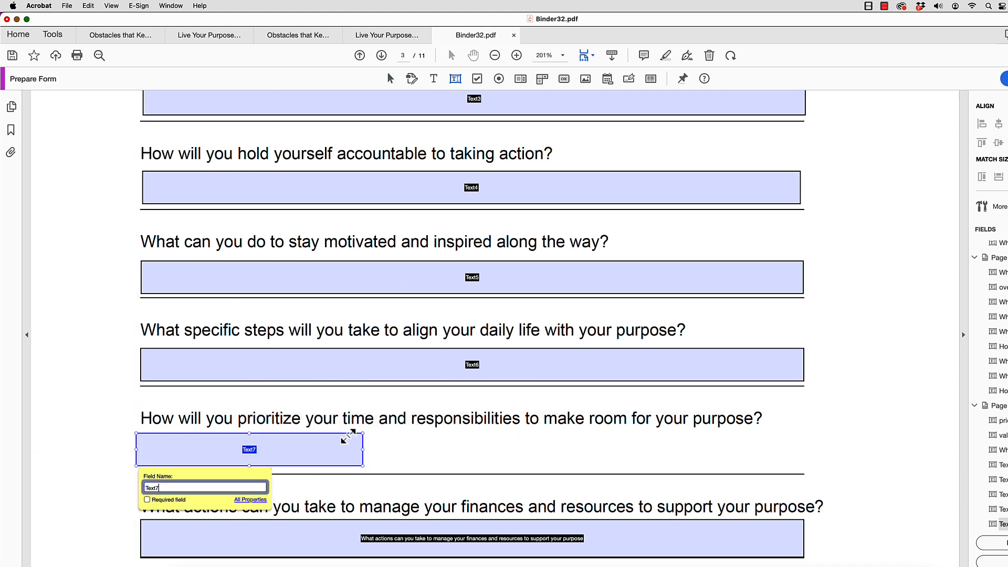
pyautogui.moveTo(362, 449); pyautogui.dragTo(805, 436)
pyautogui.click(837, 411)
# Step: Examine the detected check boxes in the "Now That You've Found Your Purpose, How Will You Live It?" checklist on page 4
pyautogui.scroll(-15, 790, 434)
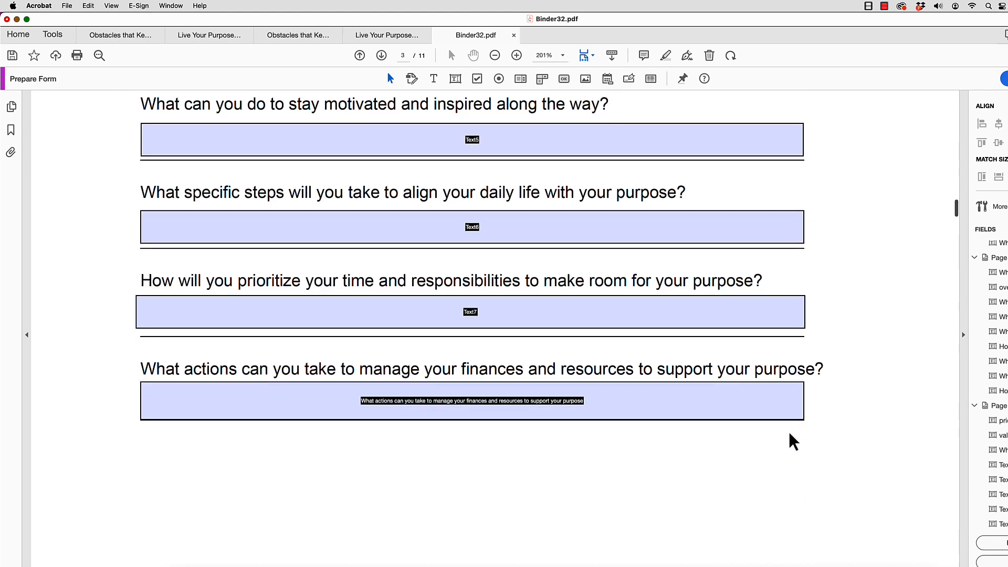
pyautogui.scroll(-3, 786, 441)
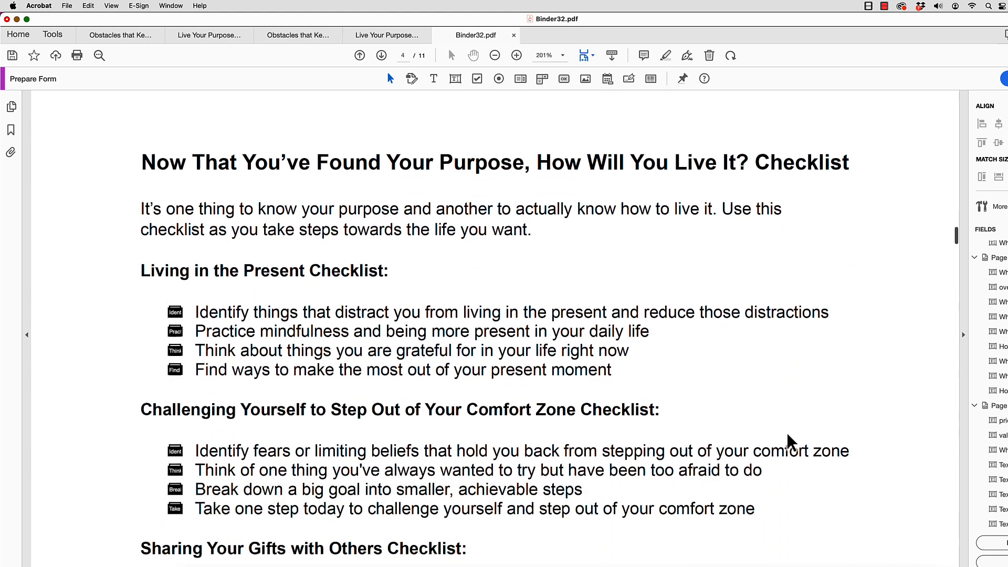
pyautogui.scroll(1, 787, 441)
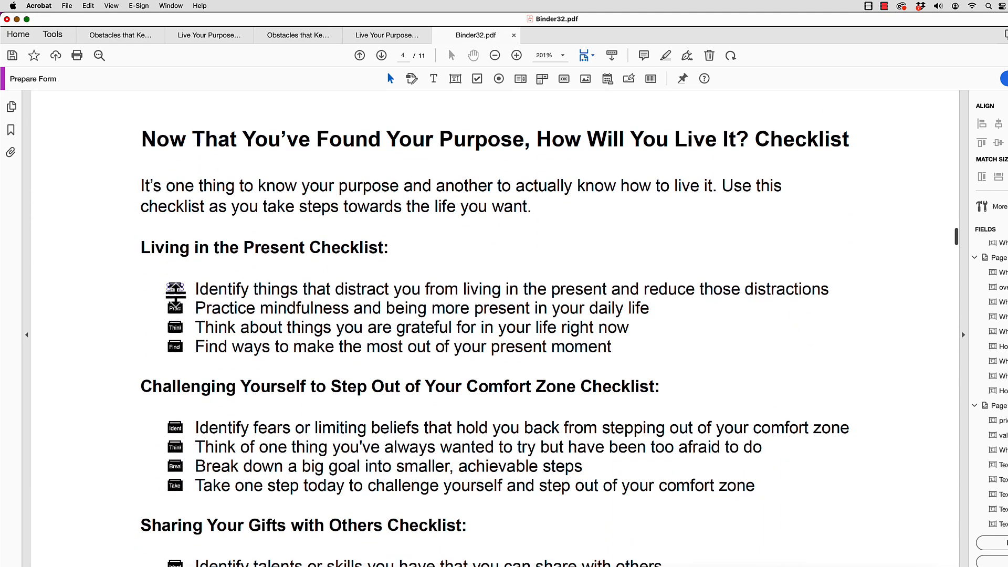
pyautogui.click(168, 291)
pyautogui.scroll(-1, 437, 253)
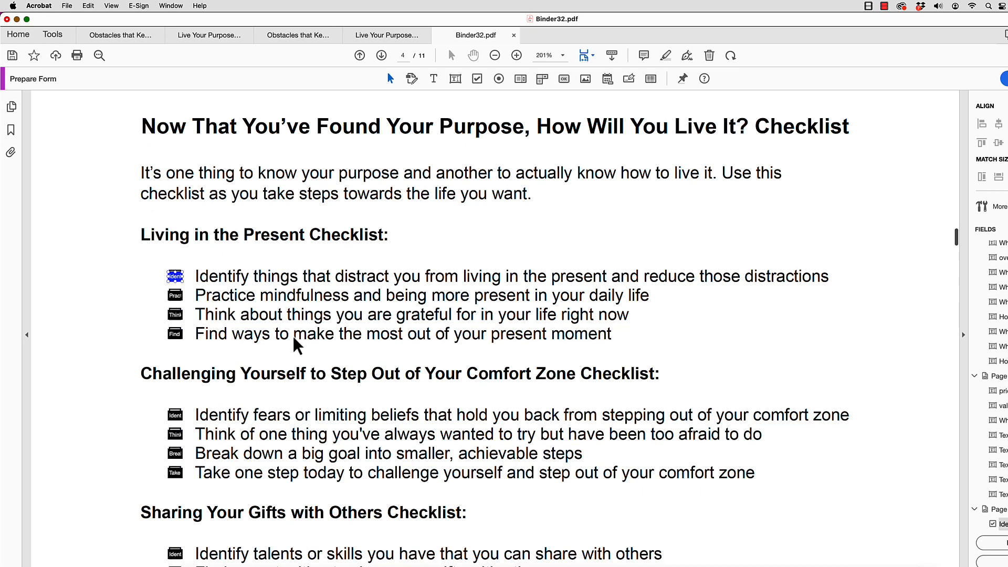
pyautogui.scroll(-6, 277, 336)
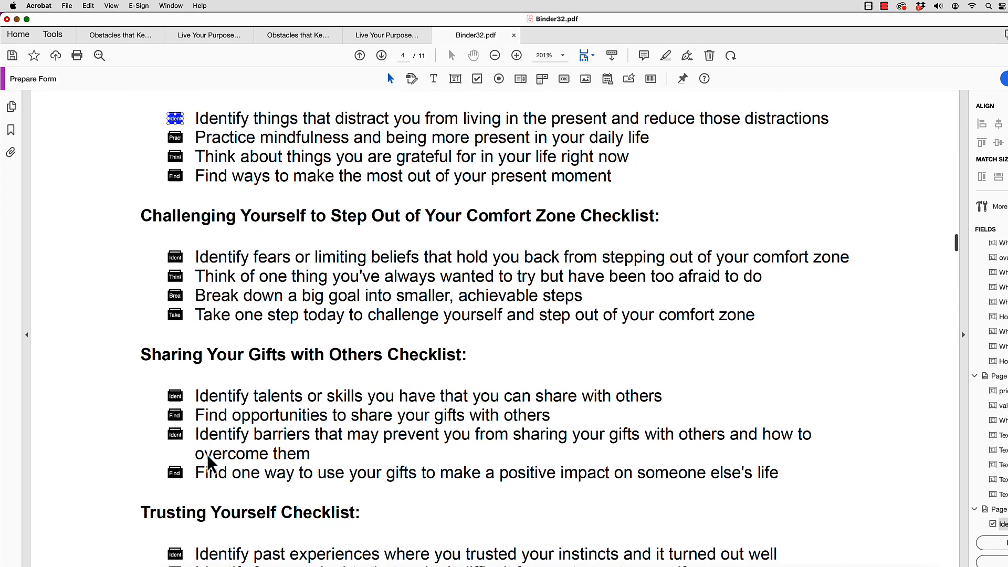
pyautogui.scroll(1, 446, 286)
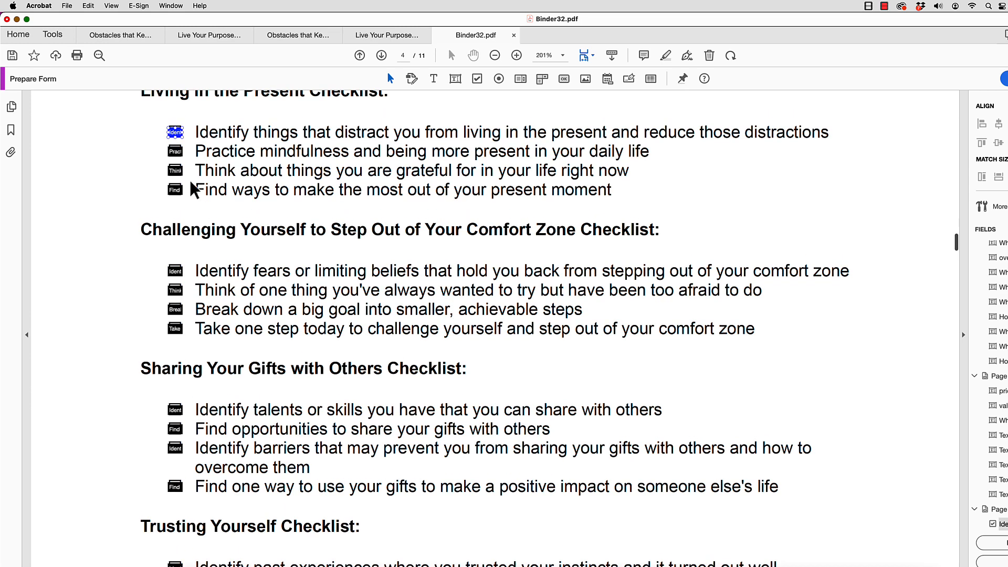
# Step: Place a trial check box beside the "Living in the Present Checklist" heading and delete it
pyautogui.click(477, 78)
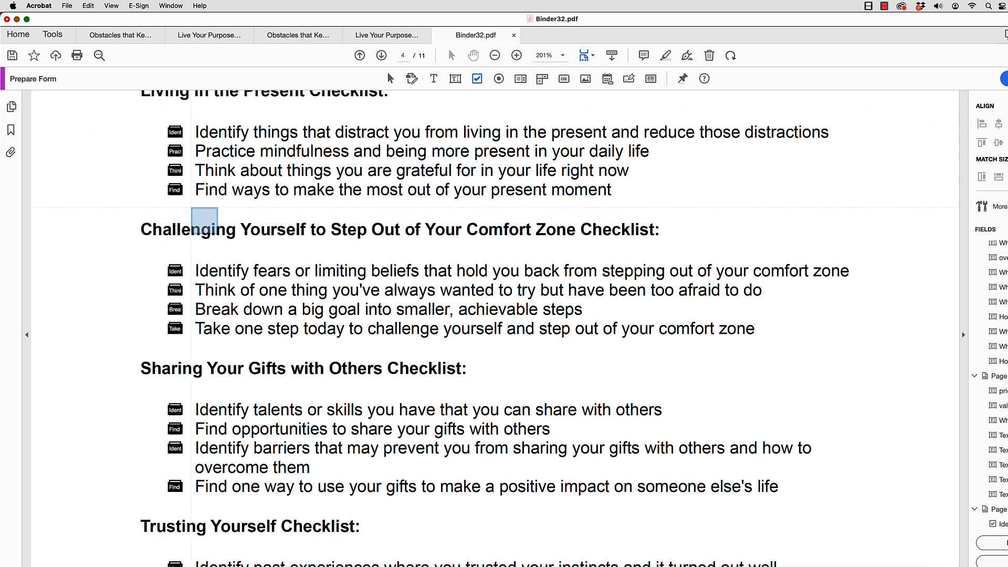
pyautogui.scroll(5, 204, 221)
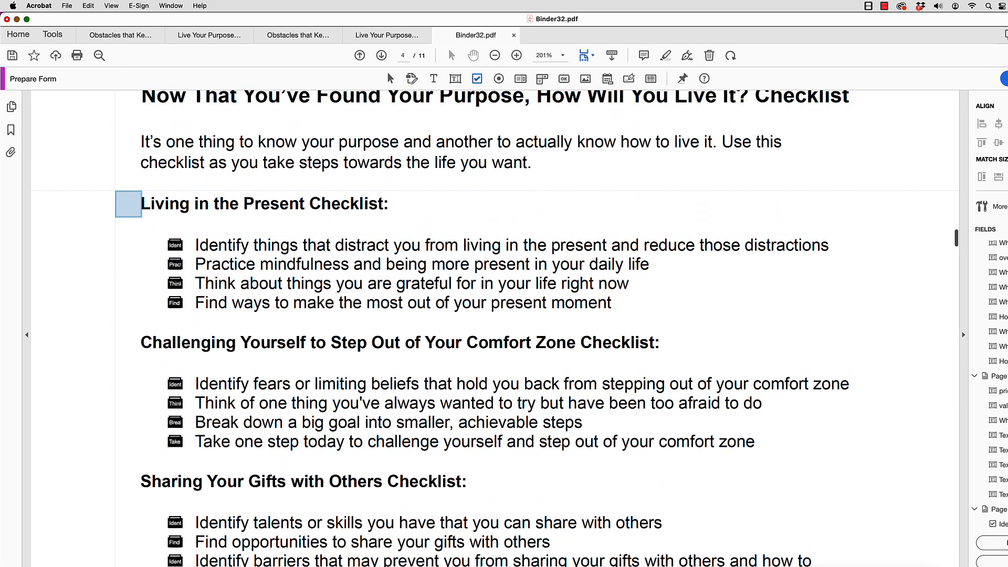
pyautogui.click(127, 203)
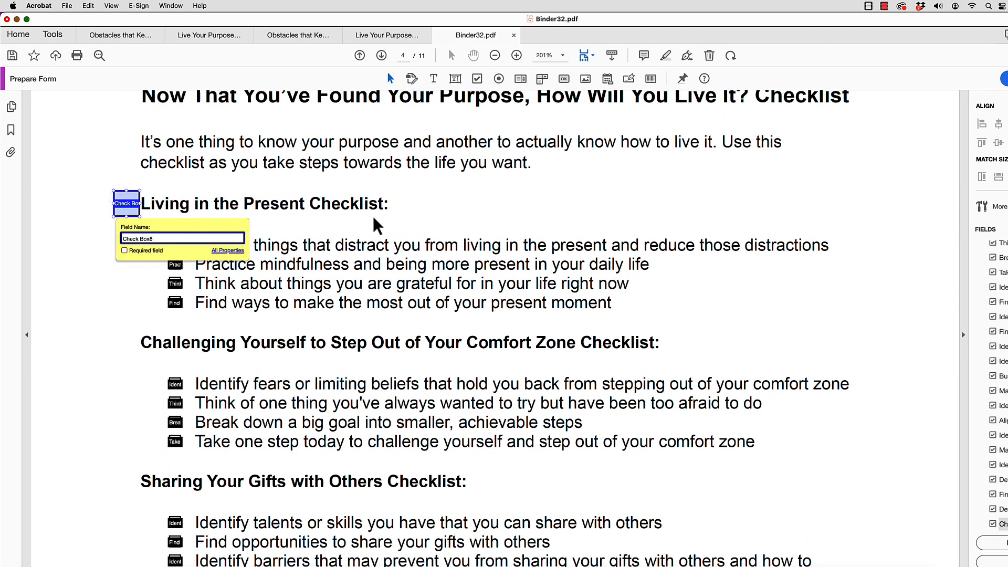
pyautogui.click(373, 214)
pyautogui.click(121, 213)
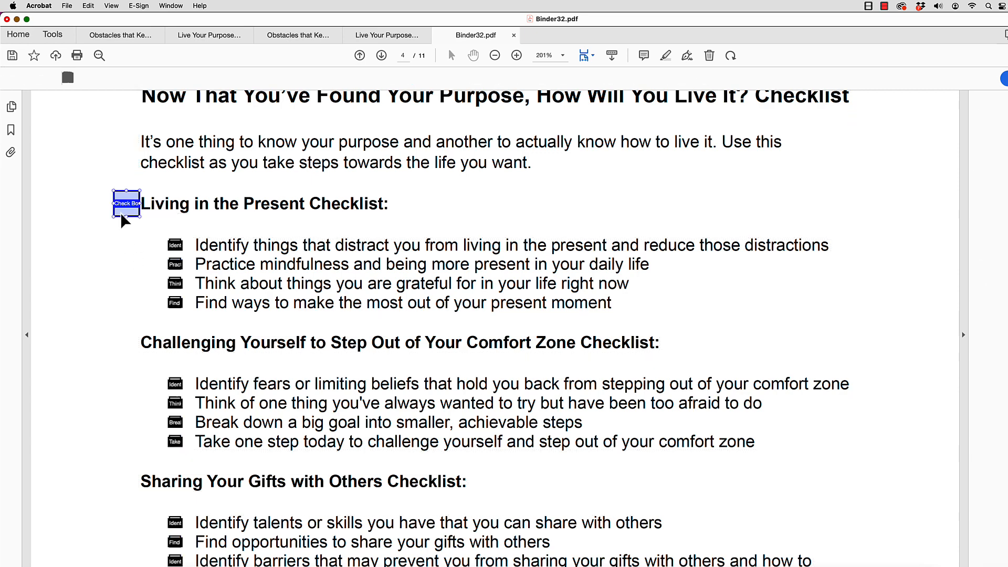
pyautogui.press('Delete')
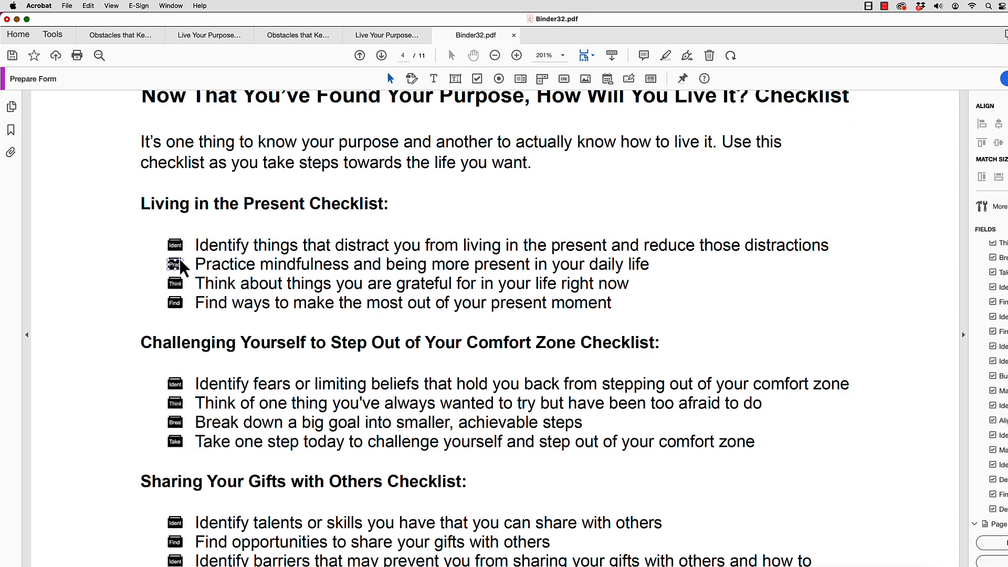
# Step: Place a trial check box below the "Celebrate Your Wins" list on page 7, view its properties, and delete it
pyautogui.scroll(-15, 178, 260)
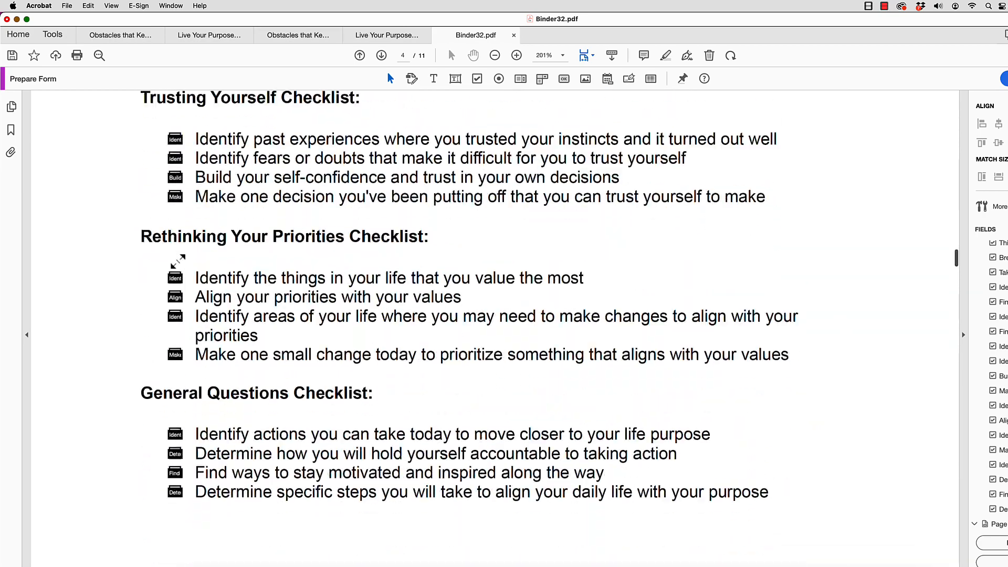
pyautogui.scroll(-20, 178, 260)
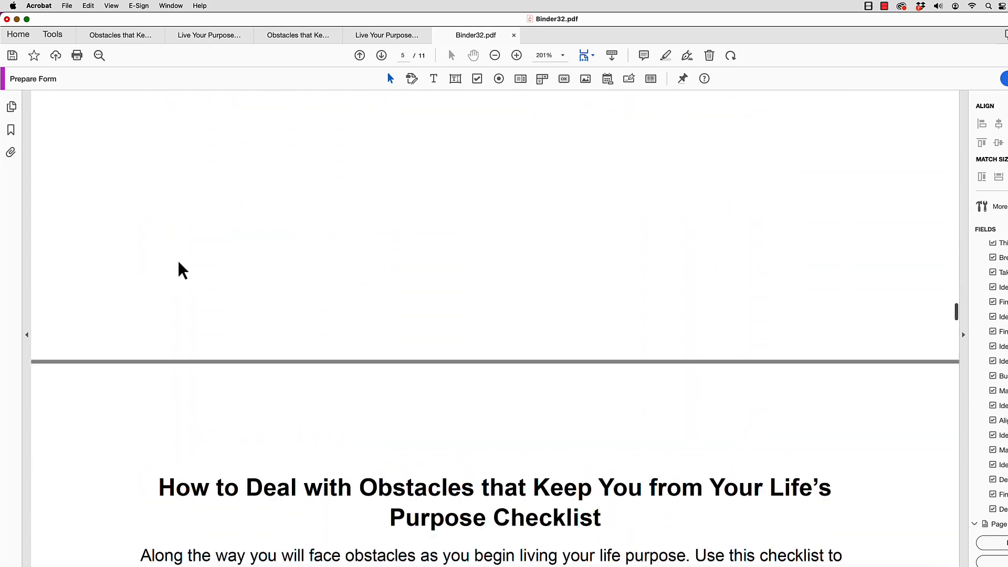
pyautogui.scroll(-20, 178, 260)
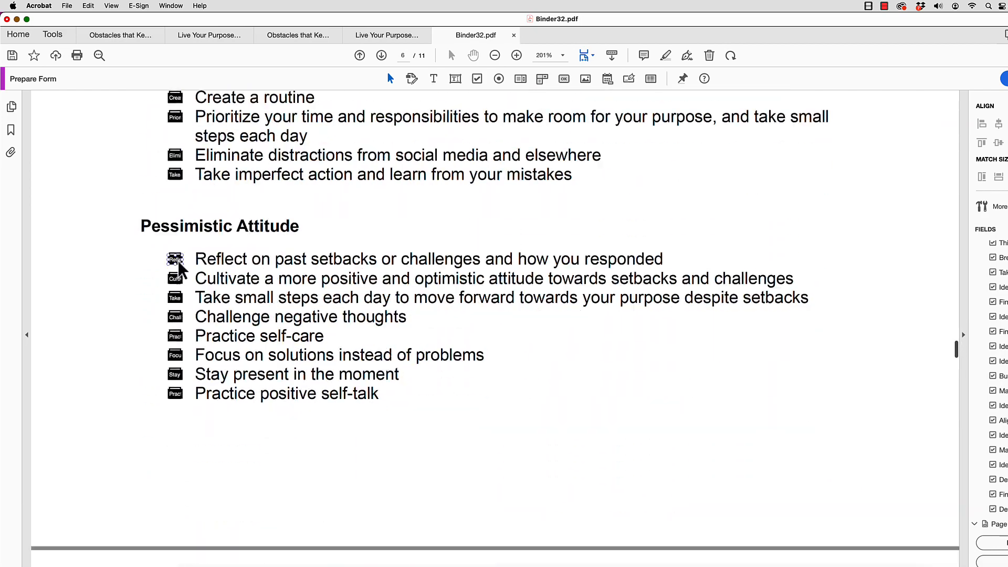
pyautogui.scroll(-20, 178, 260)
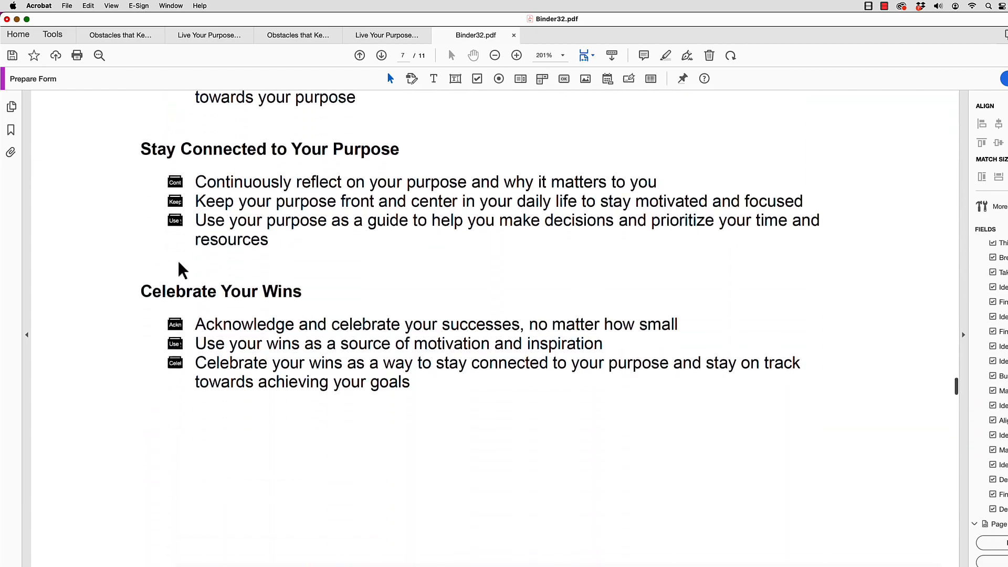
pyautogui.scroll(-10, 178, 261)
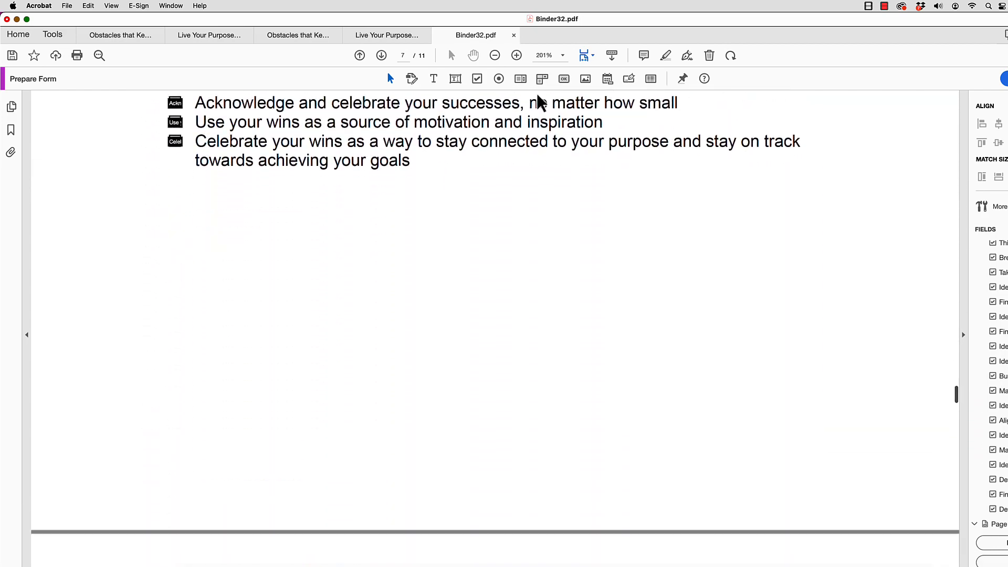
pyautogui.click(476, 79)
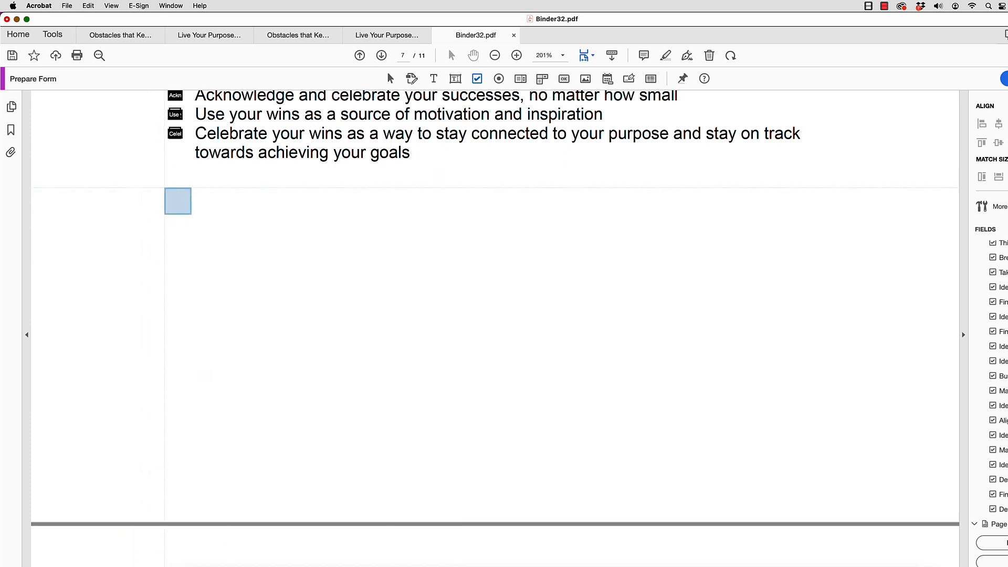
pyautogui.click(178, 201)
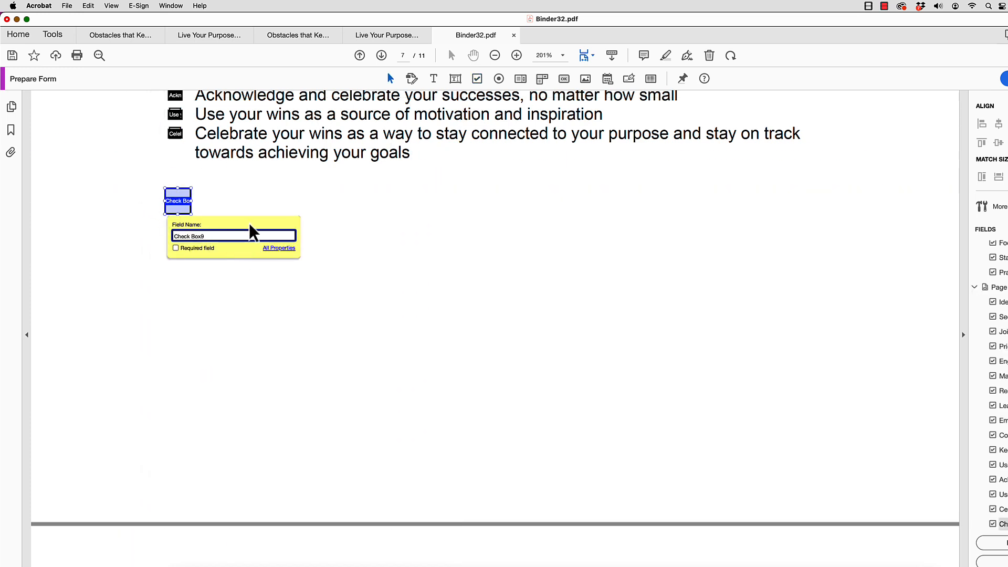
pyautogui.press('Return')
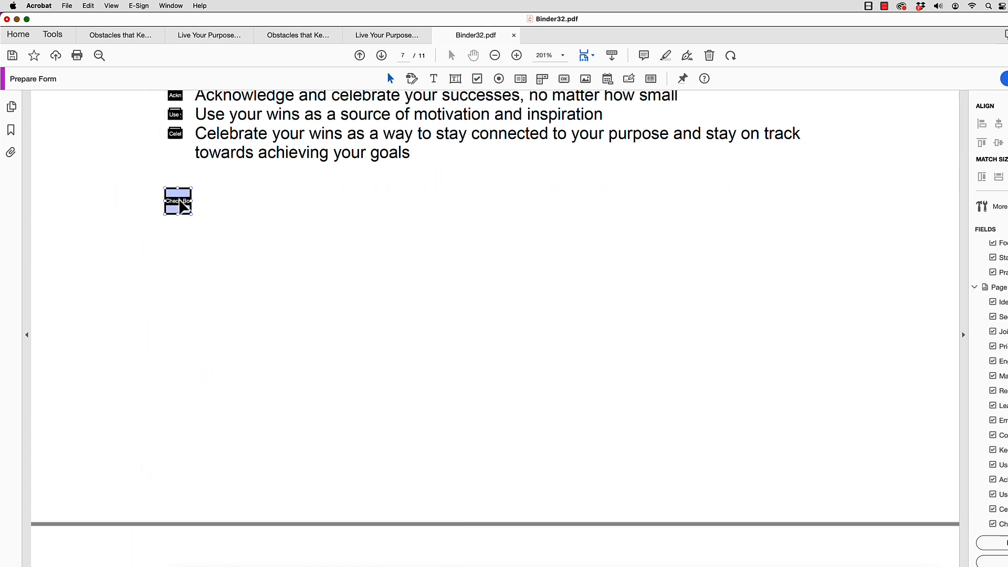
pyautogui.doubleClick(178, 201)
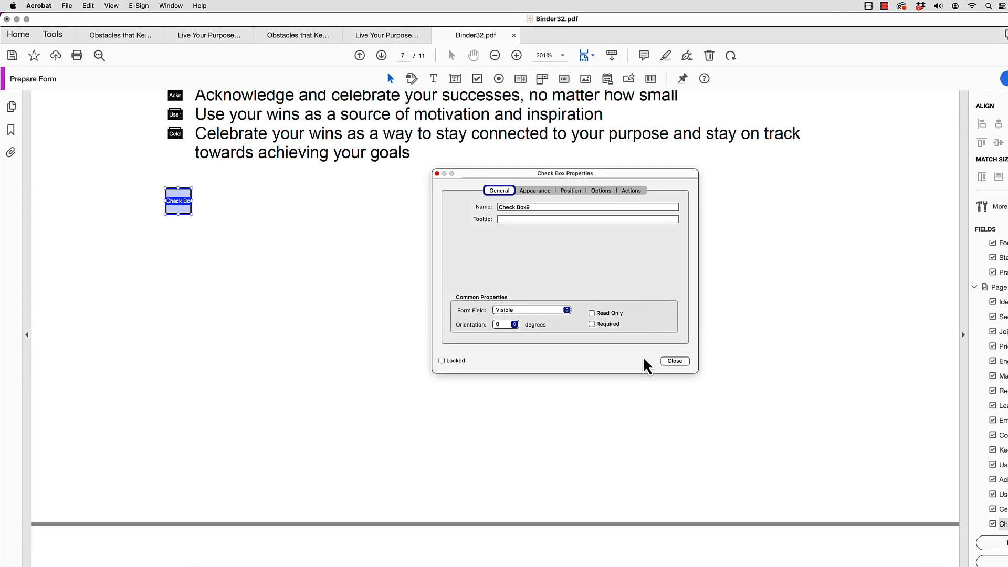
pyautogui.click(674, 361)
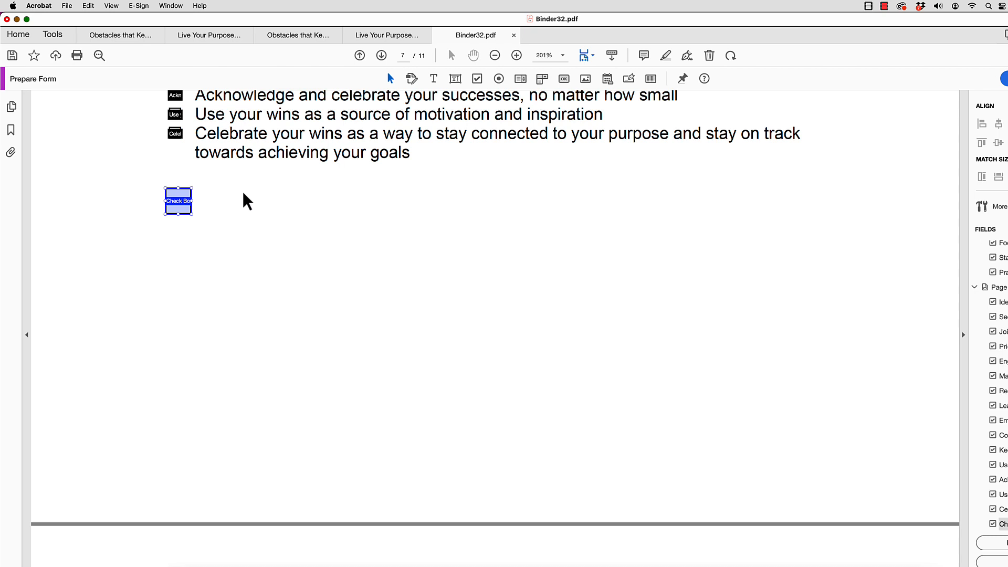
pyautogui.press('Delete')
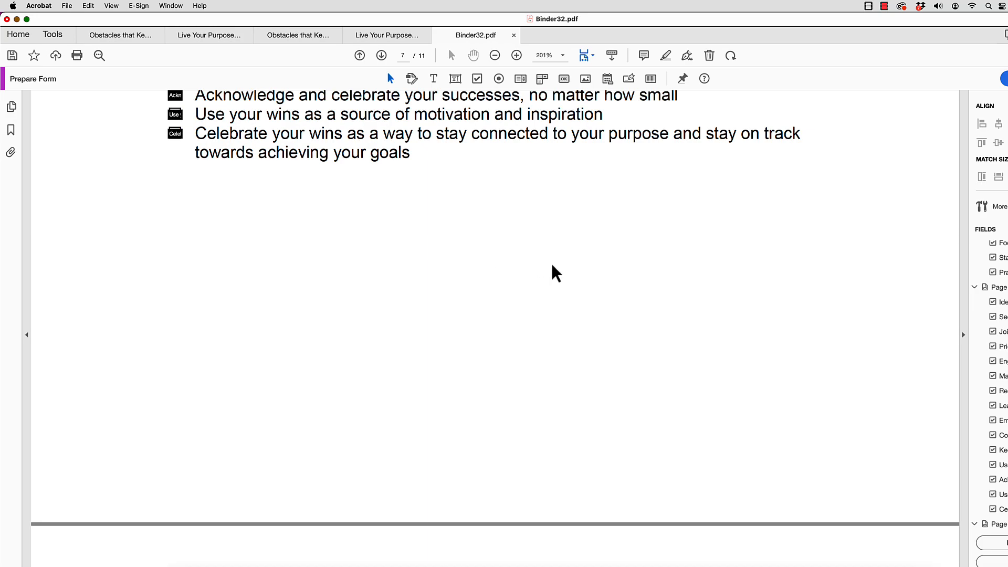
# Step: Add a text field under "What are the benefits of your current predictable and stable lifestyle?" and widen it to the full answer line
pyautogui.scroll(-20, 549, 263)
pyautogui.scroll(10, 550, 262)
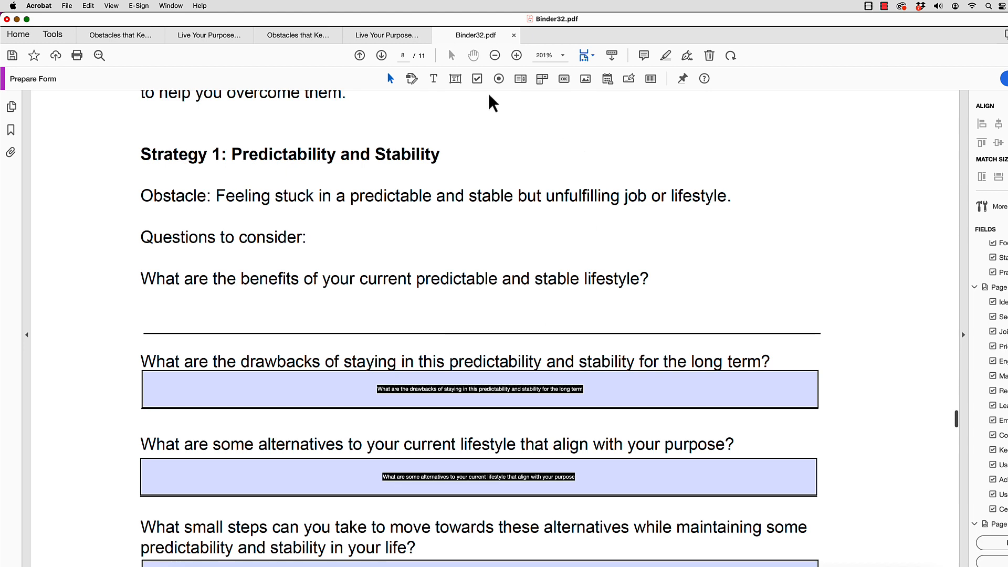
pyautogui.click(455, 79)
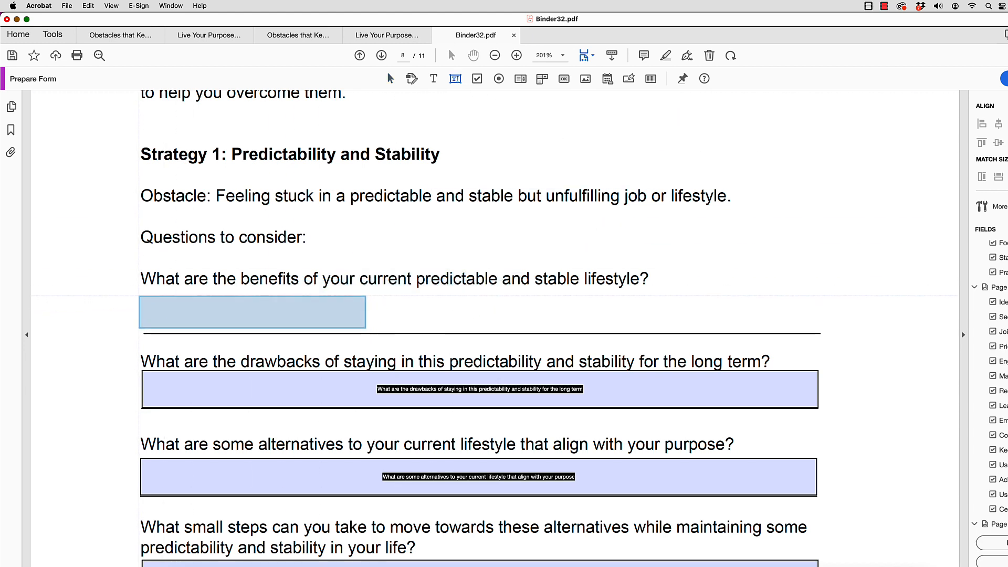
pyautogui.click(140, 295)
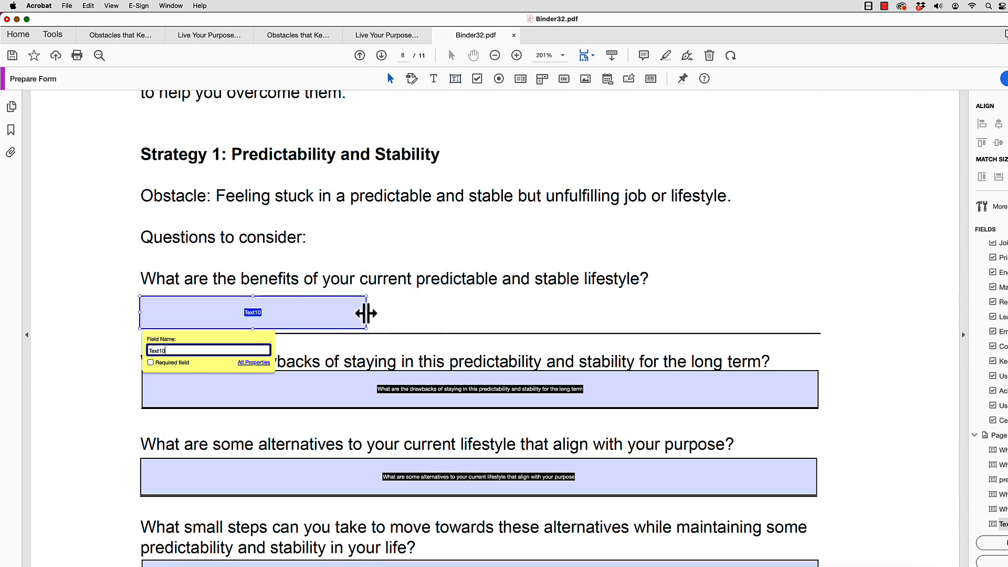
pyautogui.moveTo(366, 312); pyautogui.dragTo(820, 318)
# Step: Add a text field under "What evidence is there to support these limiting beliefs and fears?" on page 9, spanning the full answer line
pyautogui.scroll(-20, 869, 289)
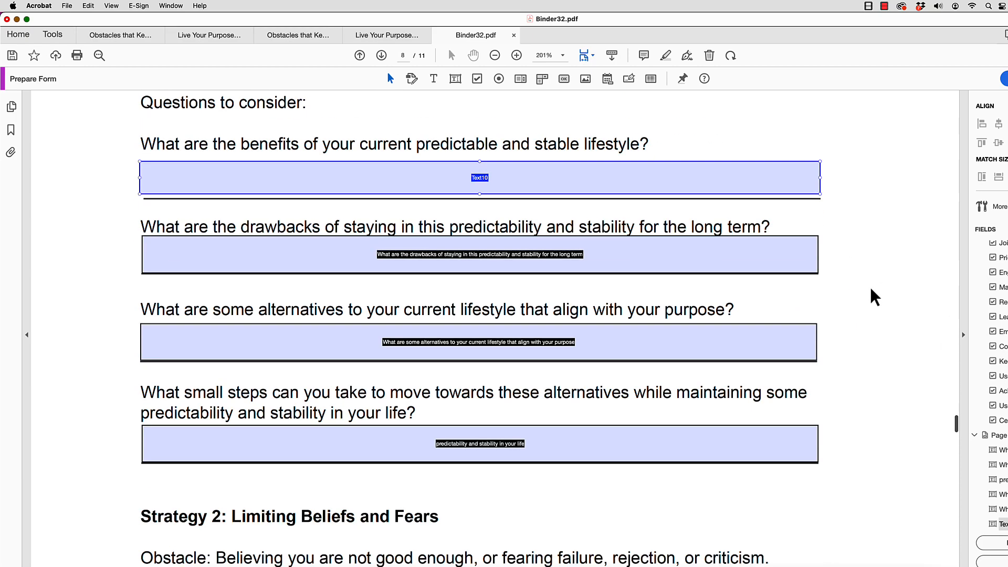
pyautogui.scroll(-5, 869, 284)
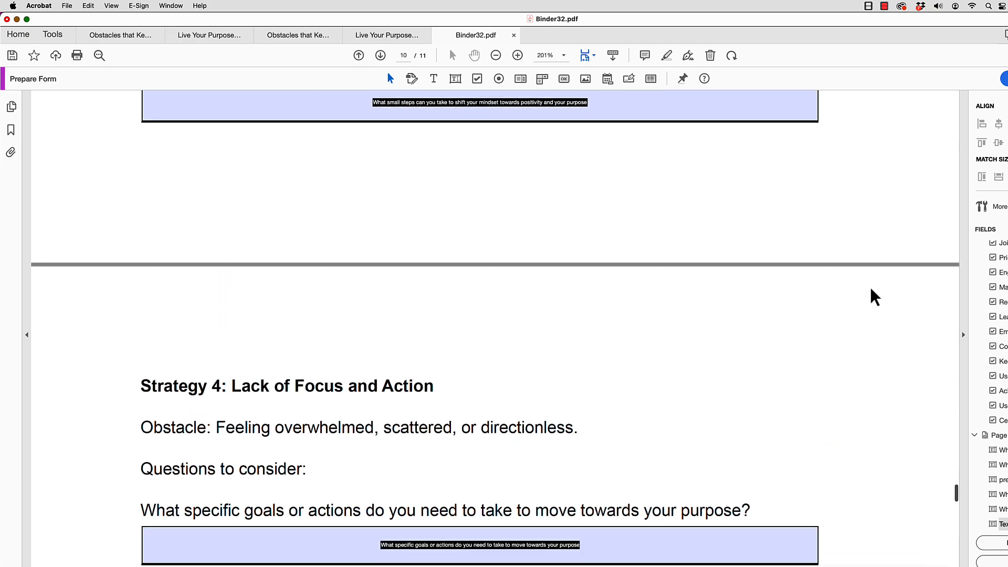
pyautogui.scroll(15, 869, 285)
pyautogui.scroll(-10, 861, 296)
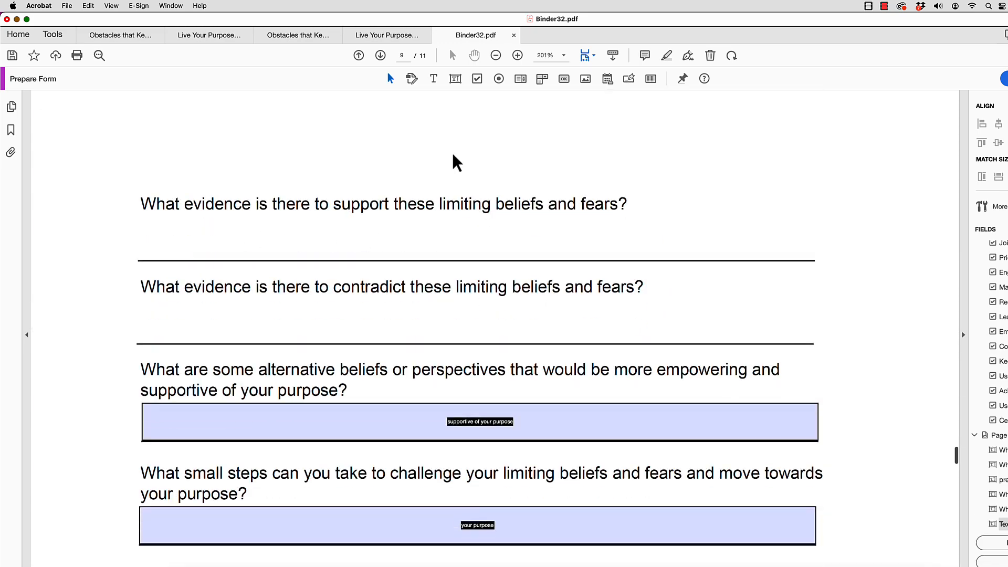
pyautogui.click(455, 78)
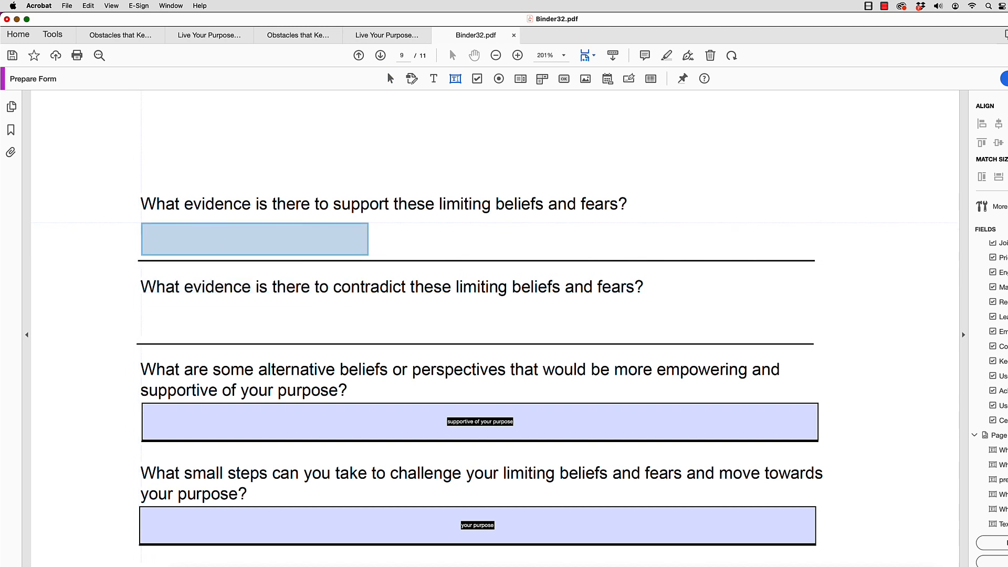
pyautogui.click(140, 220)
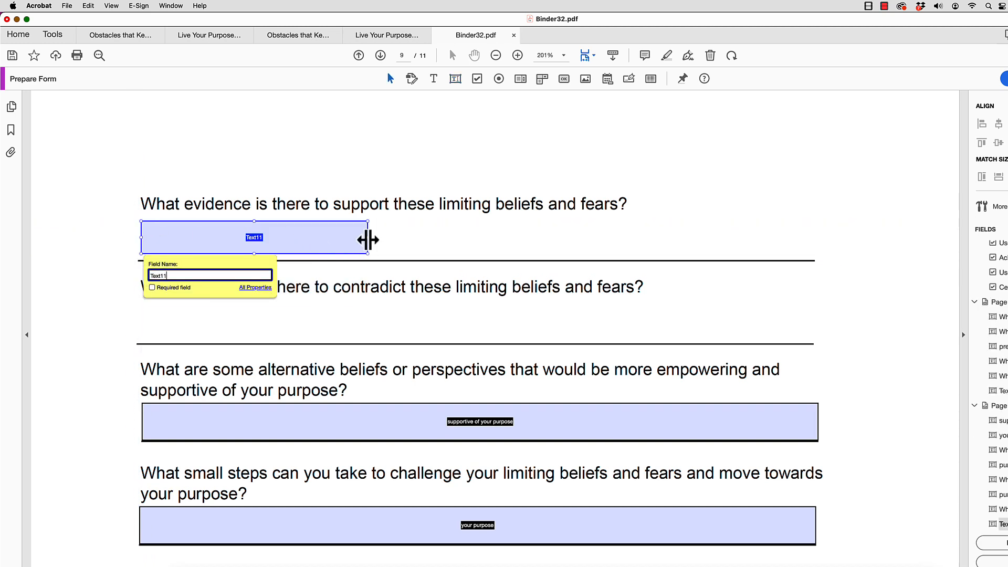
pyautogui.moveTo(367, 240); pyautogui.dragTo(815, 250)
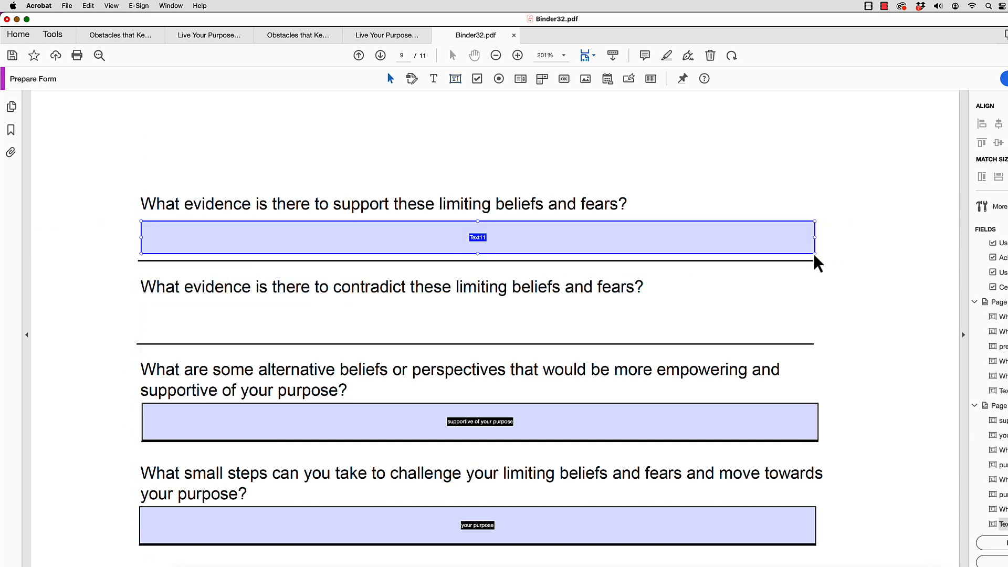
# Step: Add a text field under "What evidence is there to contradict these limiting beliefs and fears?" and stretch it across the answer line
pyautogui.click(474, 80)
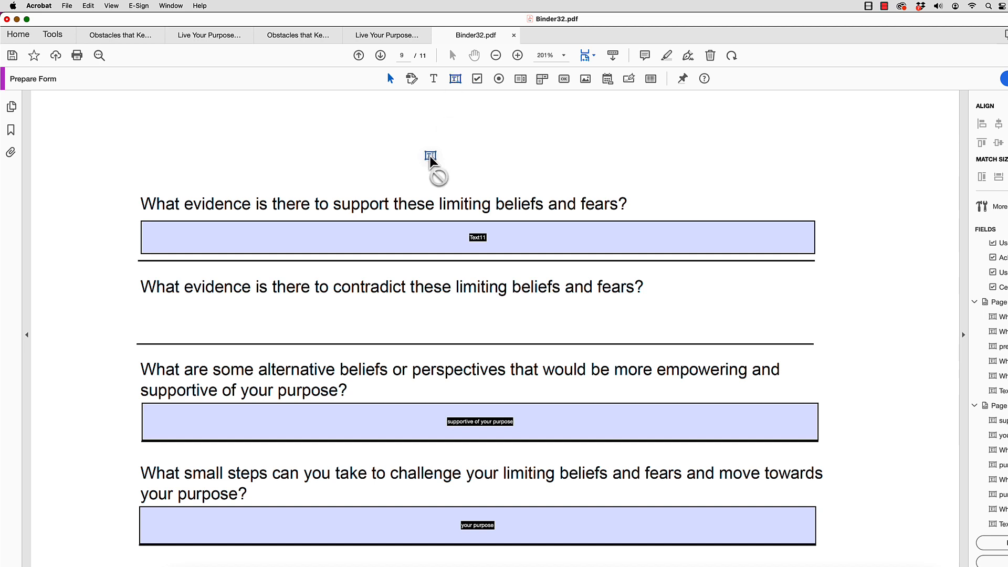
pyautogui.press('Escape')
pyautogui.click(454, 79)
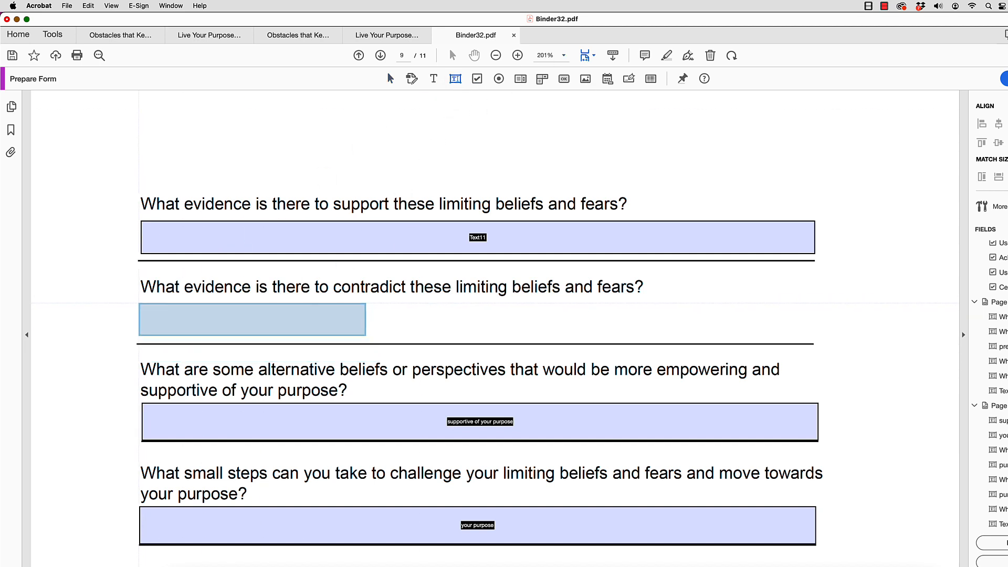
pyautogui.click(253, 319)
pyautogui.moveTo(365, 320); pyautogui.dragTo(810, 324)
pyautogui.click(865, 316)
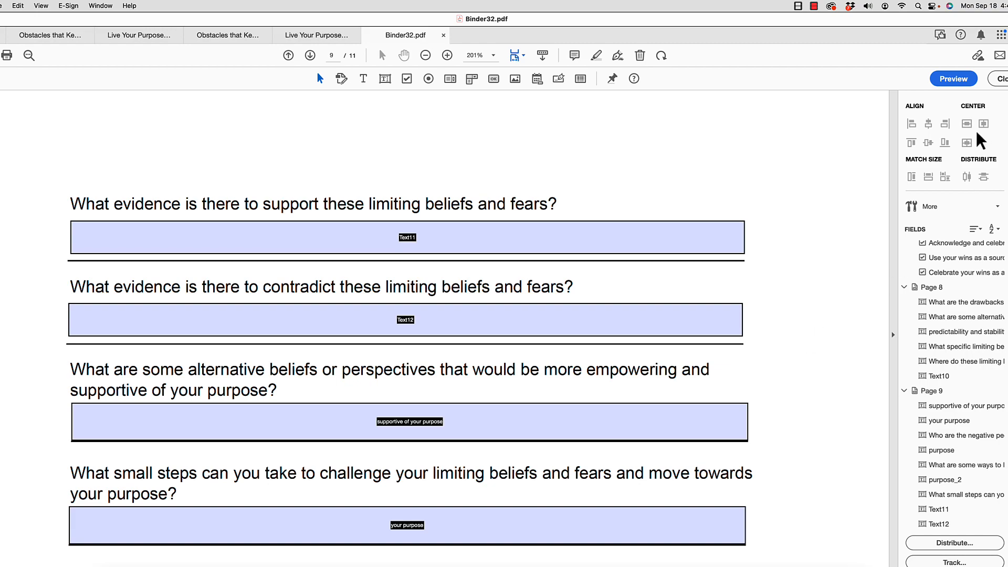
# Step: Preview the fillable form to see the fields as a reader would
pyautogui.click(955, 79)
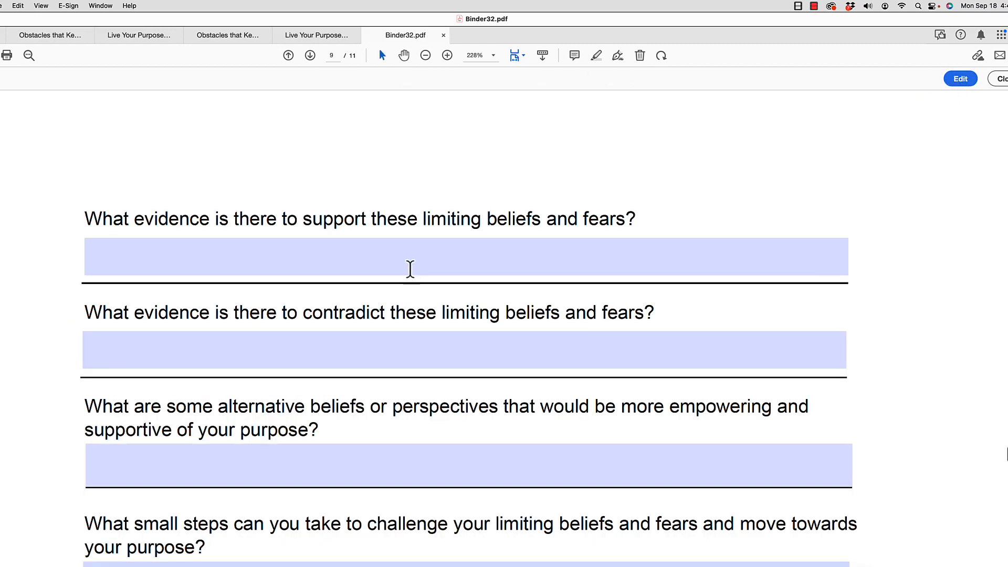
# Step: Test the field under "What are some alternatives to your current lifestyle that align with your purpose?" with sample text, and clear the entry
pyautogui.scroll(-4, 411, 275)
pyautogui.scroll(15, 411, 268)
pyautogui.scroll(5, 317, 236)
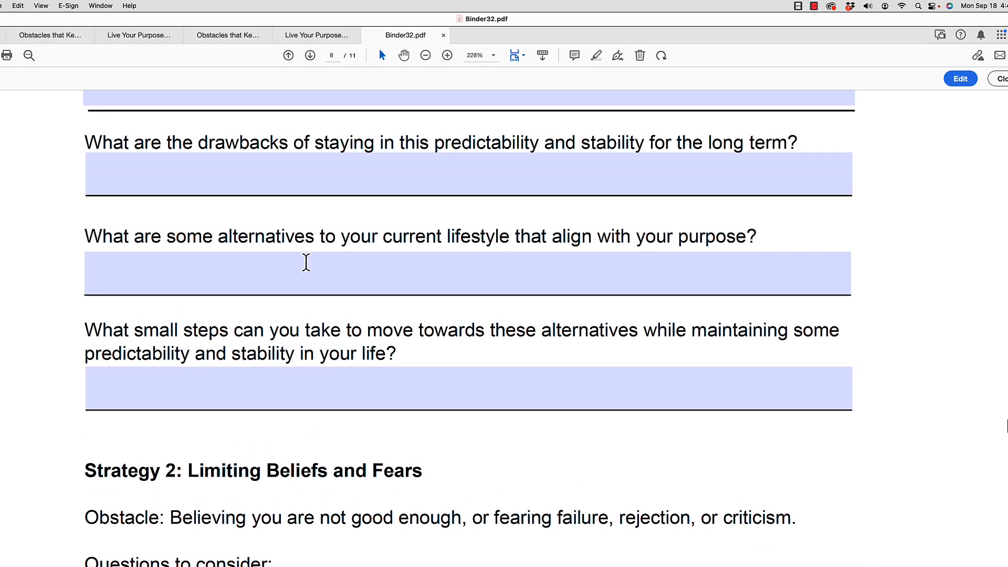
pyautogui.click(308, 262)
pyautogui.write('asddafsdfssfsdfs')
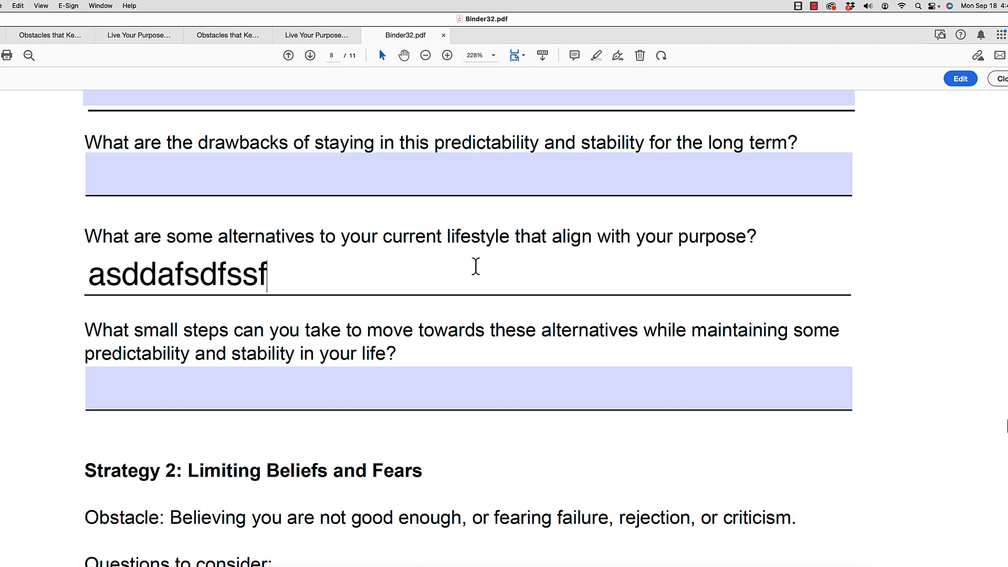
pyautogui.press('BackSpace')
pyautogui.press('BackSpace')
pyautogui.press('BackSpace')
pyautogui.press('BackSpace')
pyautogui.press('BackSpace')
pyautogui.press('BackSpace')
pyautogui.press('BackSpace')
pyautogui.press('BackSpace')
pyautogui.press('BackSpace')
pyautogui.press('BackSpace')
pyautogui.press('BackSpace')
pyautogui.press('BackSpace')
pyautogui.press('BackSpace')
pyautogui.press('BackSpace')
pyautogui.press('BackSpace')
pyautogui.press('BackSpace')
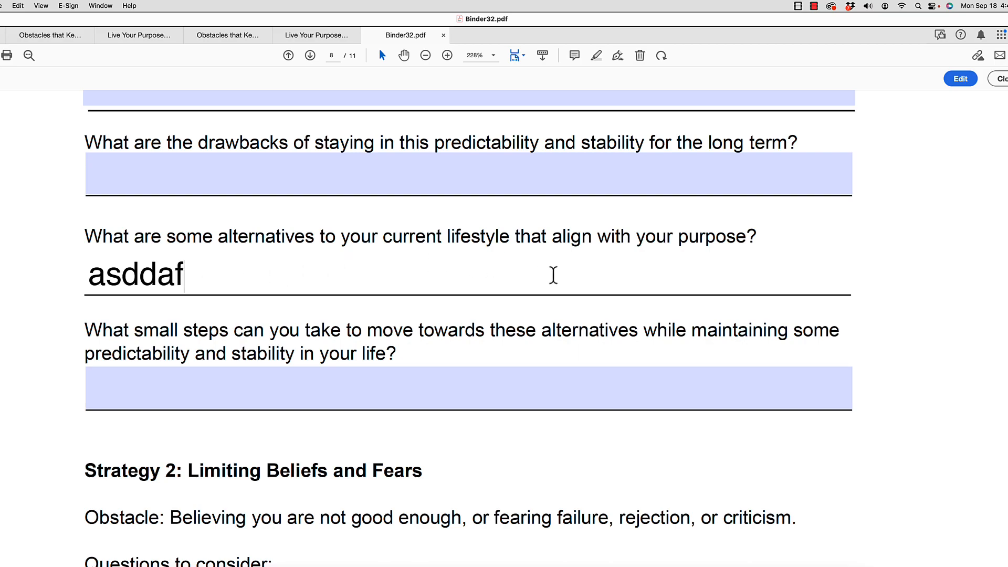
# Step: Tick all four checkboxes under "Living in the Present Checklist" on page 4 to test them
pyautogui.scroll(20, 553, 274)
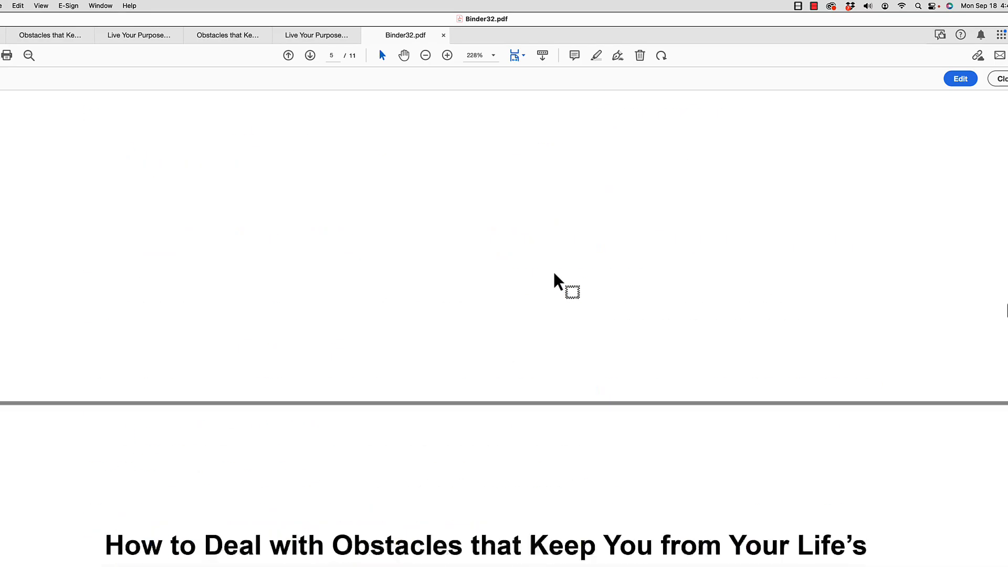
pyautogui.scroll(-10, 554, 278)
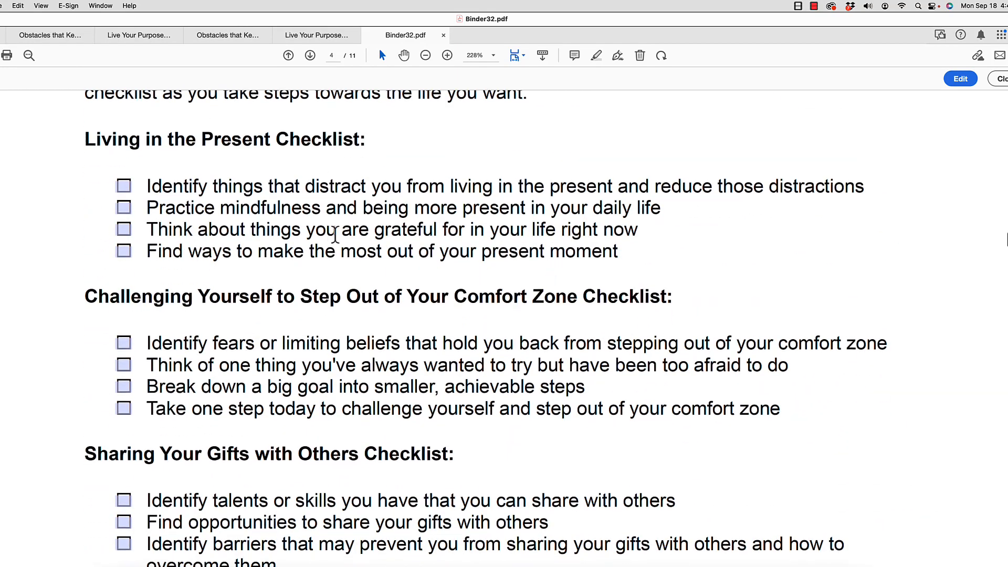
pyautogui.click(127, 188)
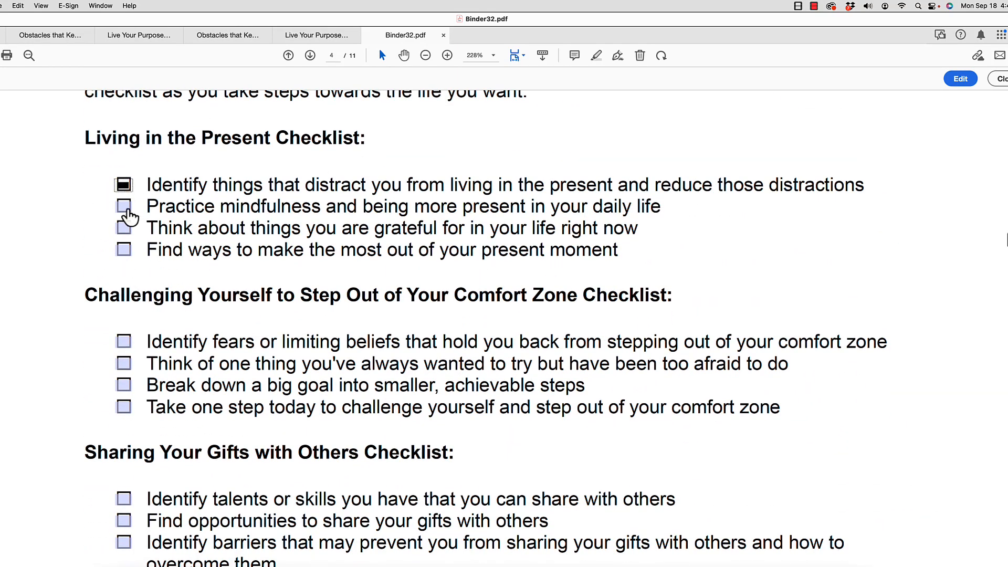
pyautogui.click(124, 207)
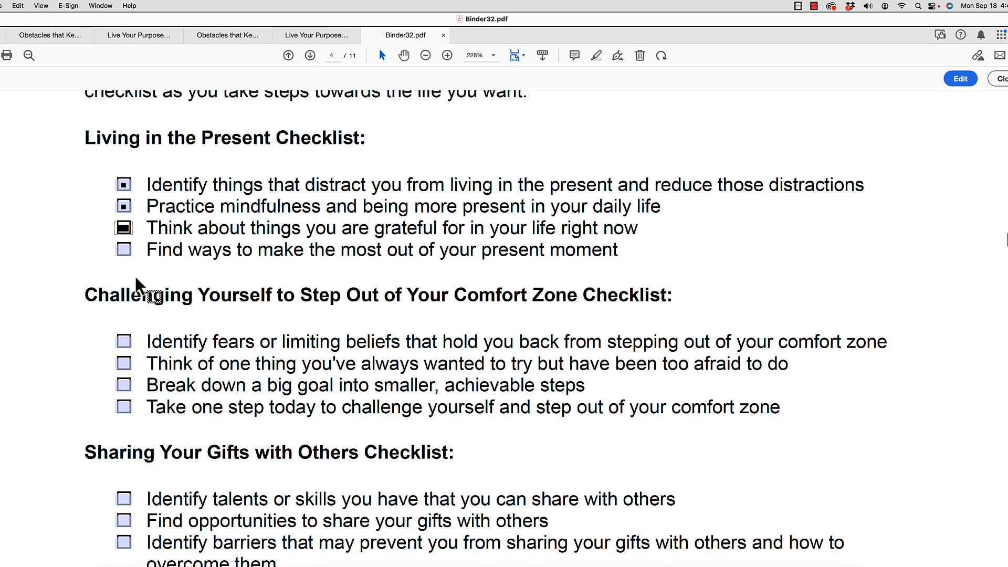
pyautogui.click(124, 251)
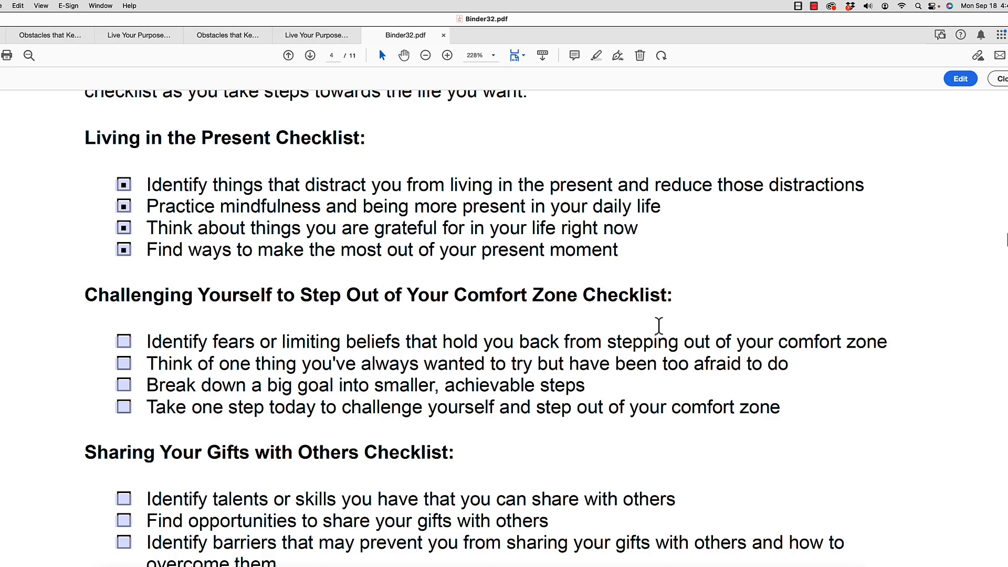
# Step: Check the remaining previewed fields, close the form preparation mode and return to the start of the workbook
pyautogui.scroll(-15, 643, 337)
pyautogui.scroll(20, 638, 330)
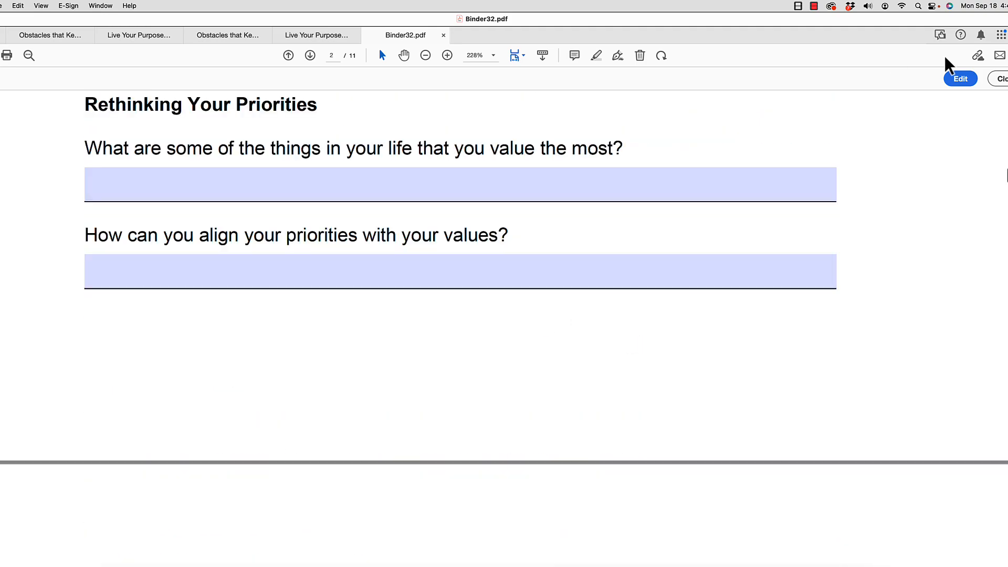
pyautogui.click(998, 79)
pyautogui.scroll(15, 466, 254)
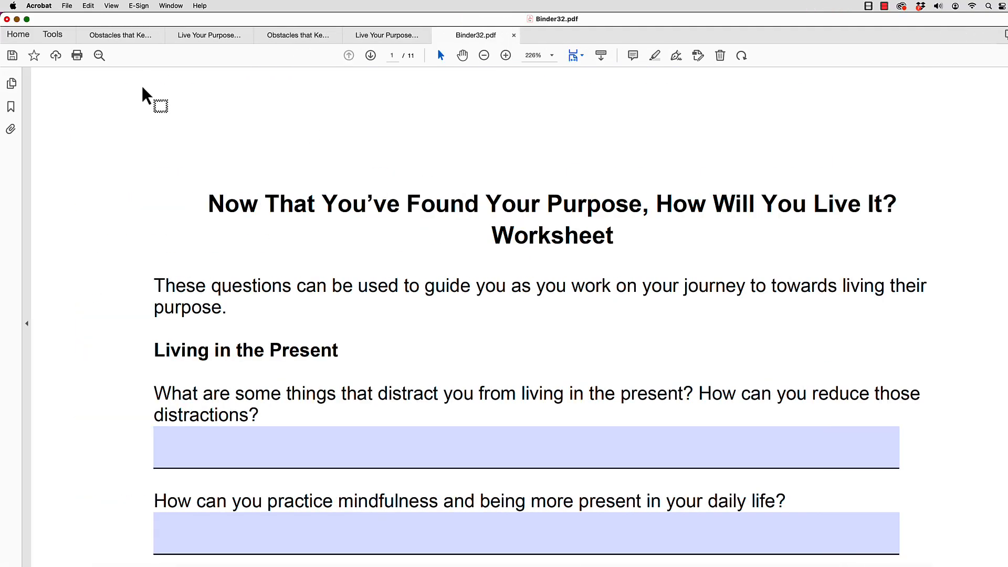
# Step: Save the fillable workbook as a PDF named Binder32 in the Desktop folder
pyautogui.click(67, 6)
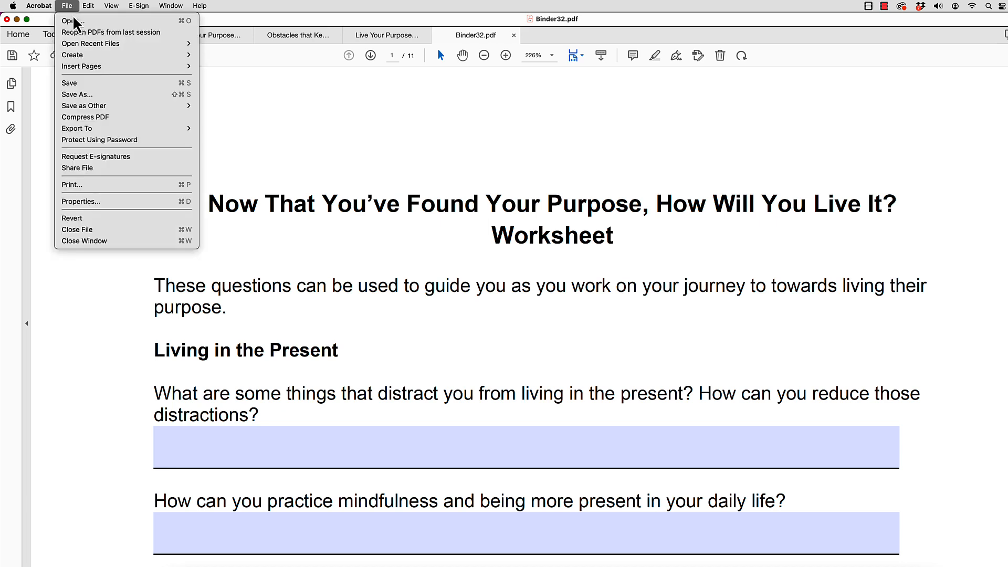
pyautogui.click(78, 95)
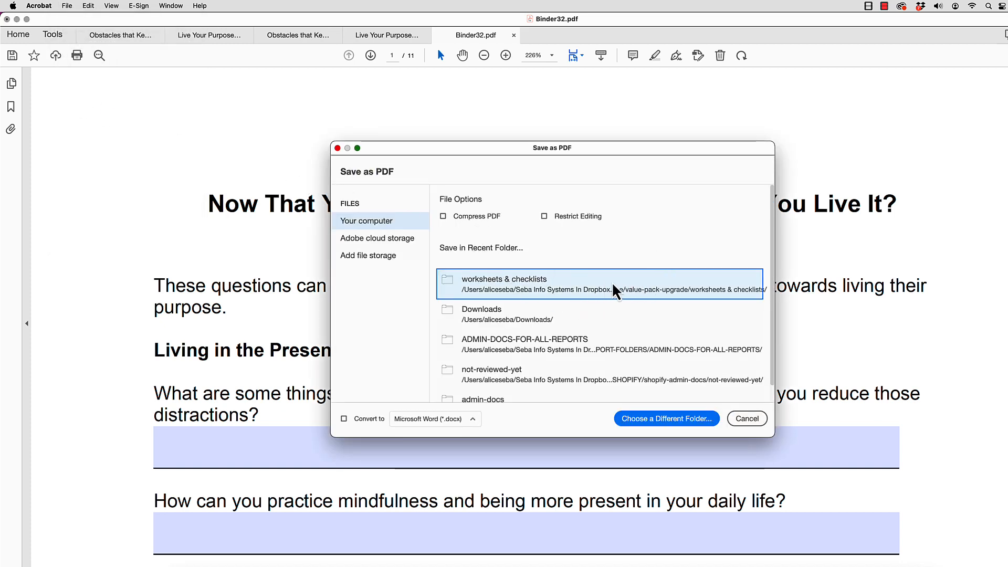
pyautogui.scroll(-2, 598, 279)
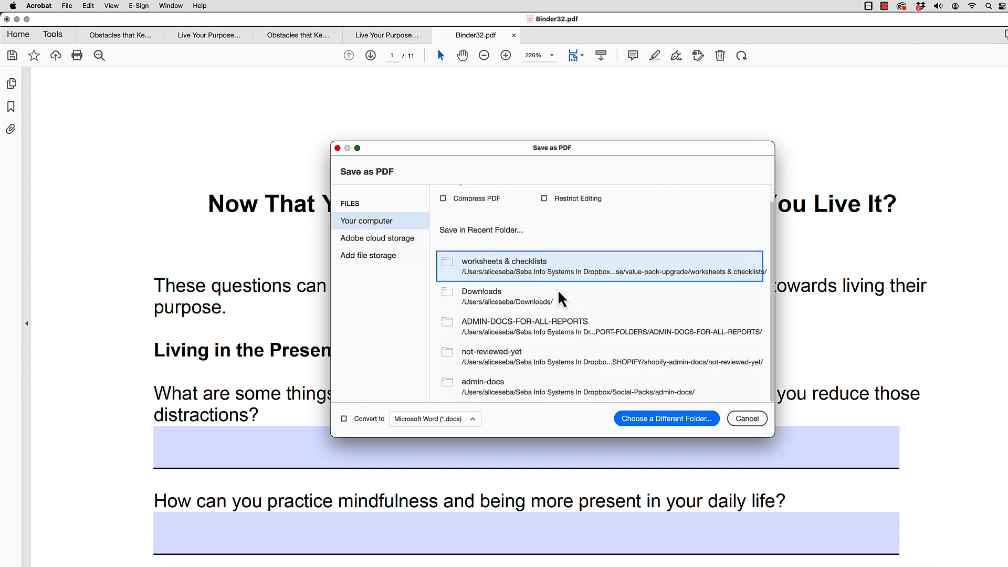
pyautogui.scroll(2, 559, 293)
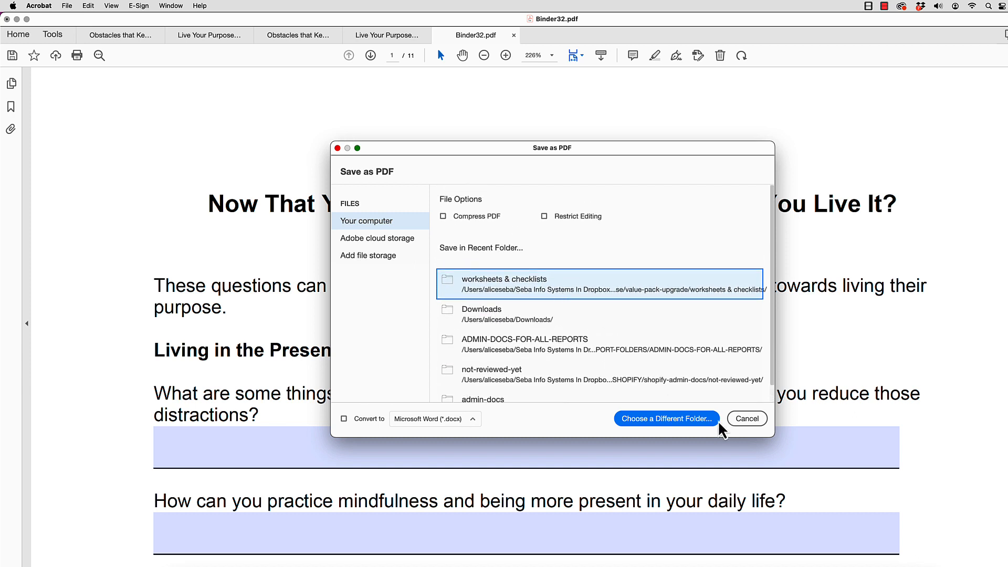
pyautogui.click(668, 423)
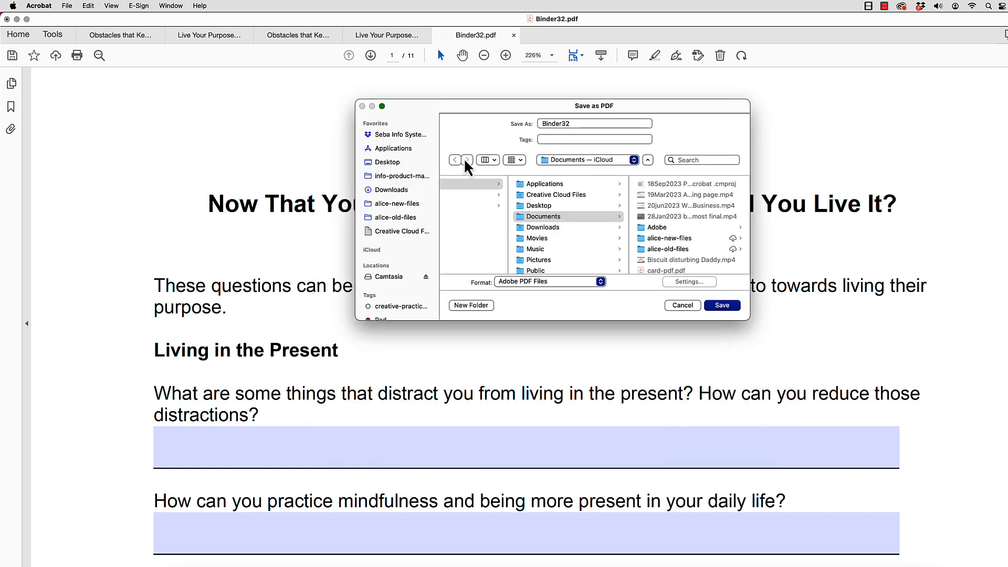
pyautogui.click(387, 162)
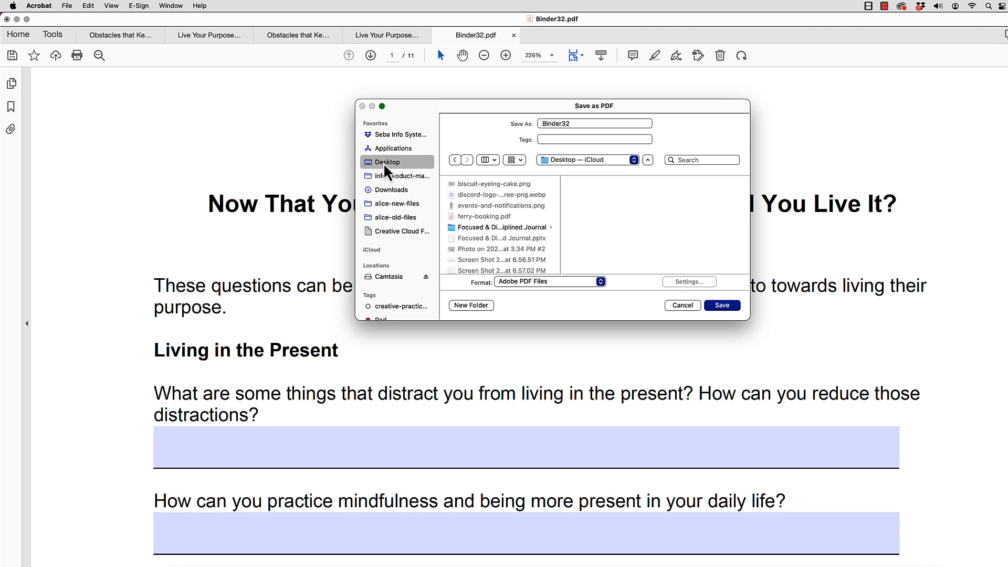
pyautogui.click(725, 306)
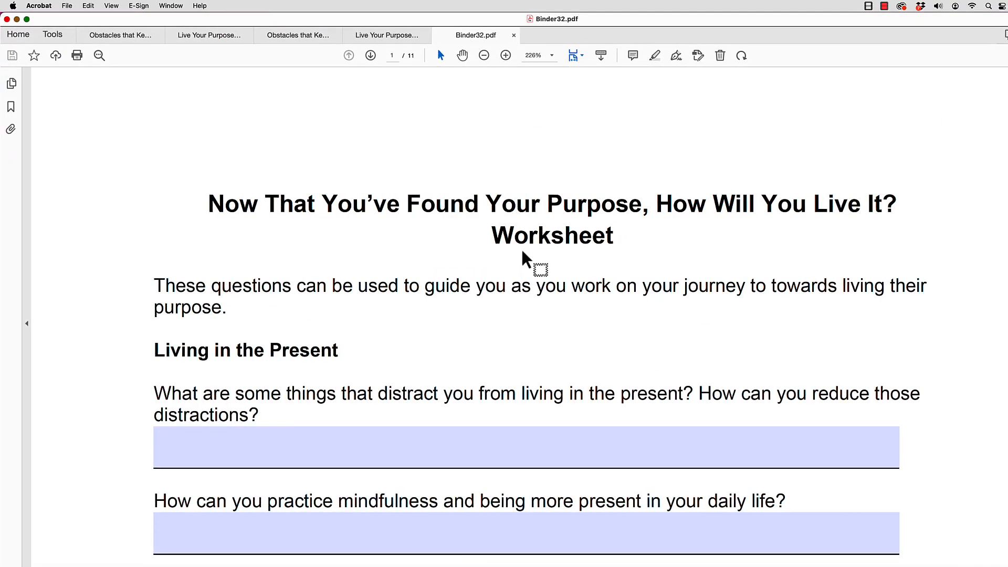
# Step: Fill the first three "Living in the Present" answer fields with the sample text "efrwer", "ererwer" and "werrwe"
pyautogui.scroll(-5, 530, 226)
pyautogui.click(349, 186)
pyautogui.write('efrwer')
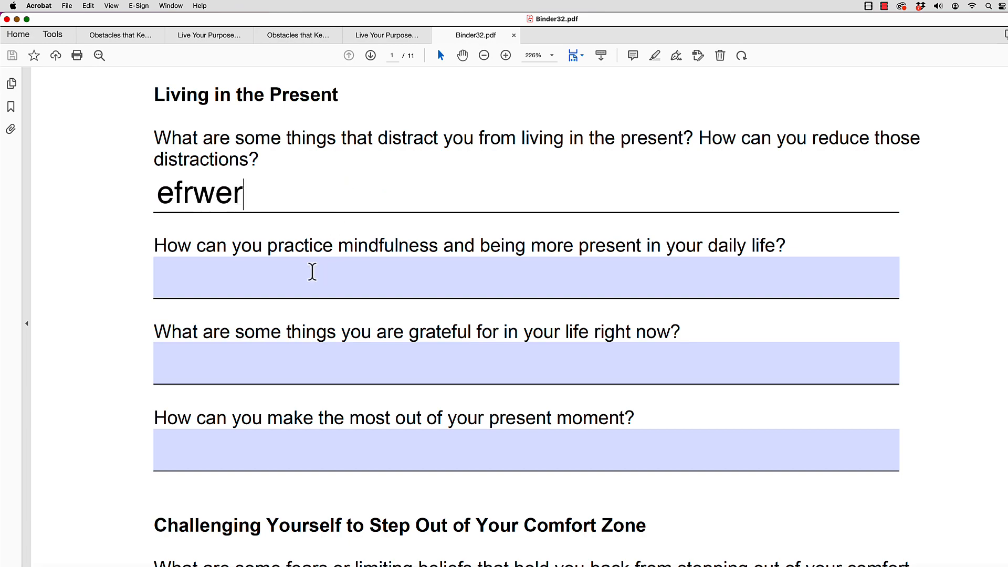
pyautogui.click(311, 272)
pyautogui.write('ererwer')
pyautogui.click(329, 367)
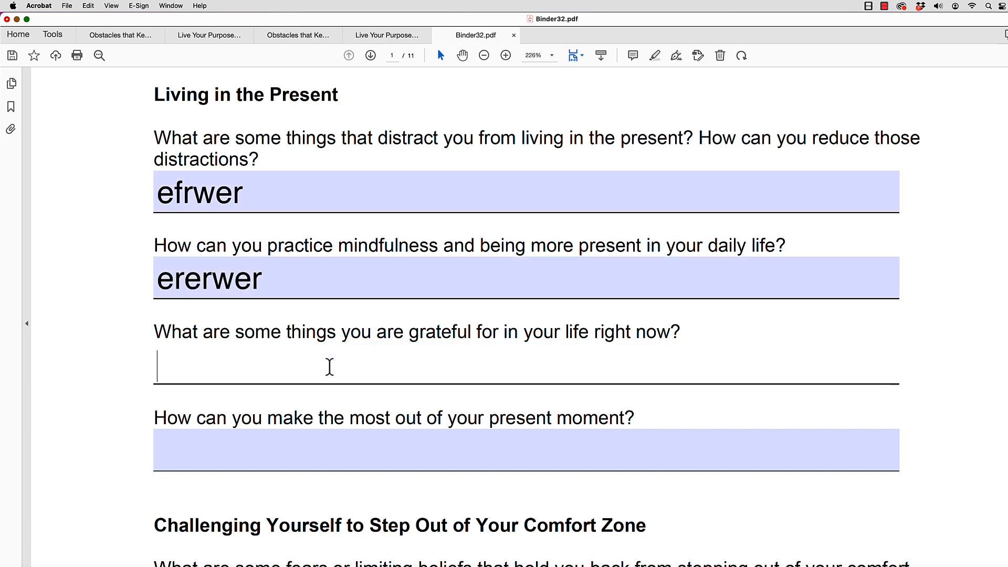
pyautogui.write('werrwe')
# Step: Enter "werwer" in the page 2 field about barriers to sharing your gifts, and look over the fields on the following pages
pyautogui.scroll(-15, 355, 368)
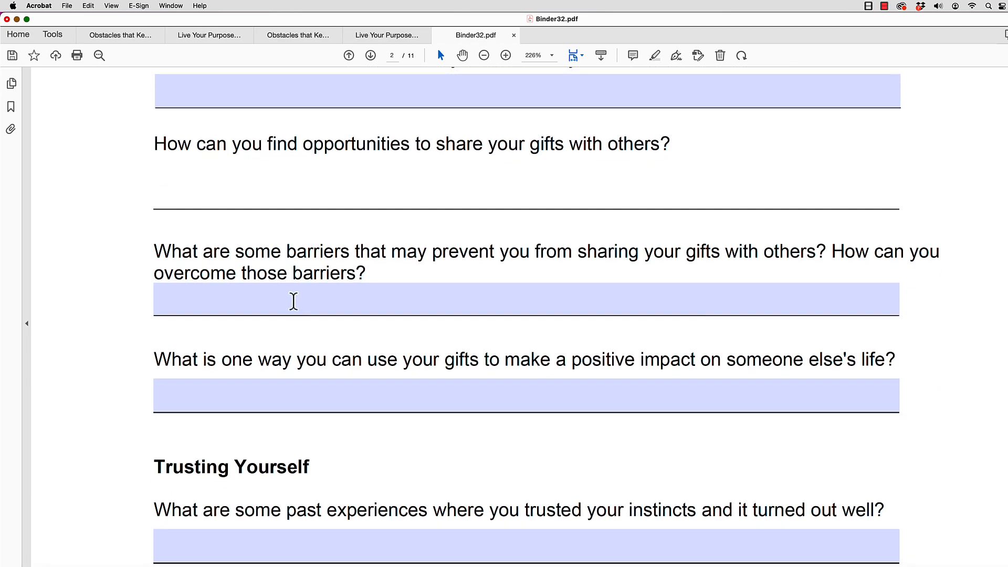
pyautogui.click(292, 301)
pyautogui.write('werwer')
pyautogui.scroll(-15, 367, 341)
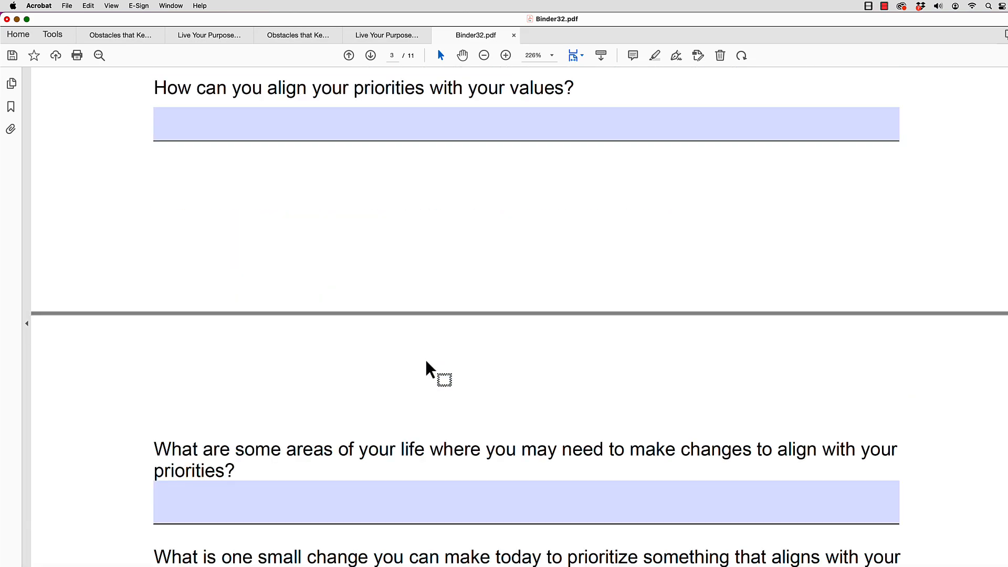
pyautogui.scroll(-15, 508, 383)
pyautogui.scroll(20, 509, 382)
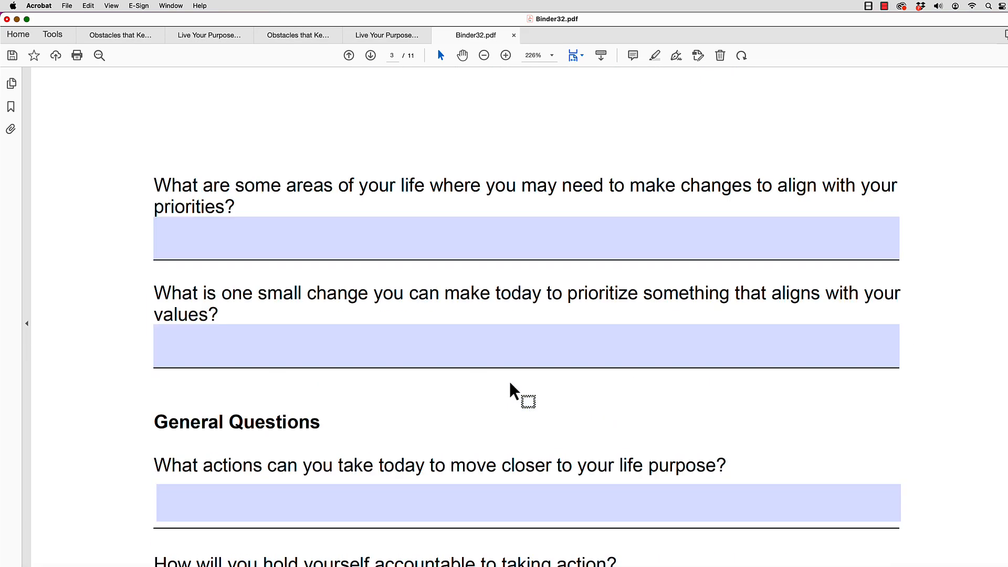
pyautogui.scroll(2, 510, 383)
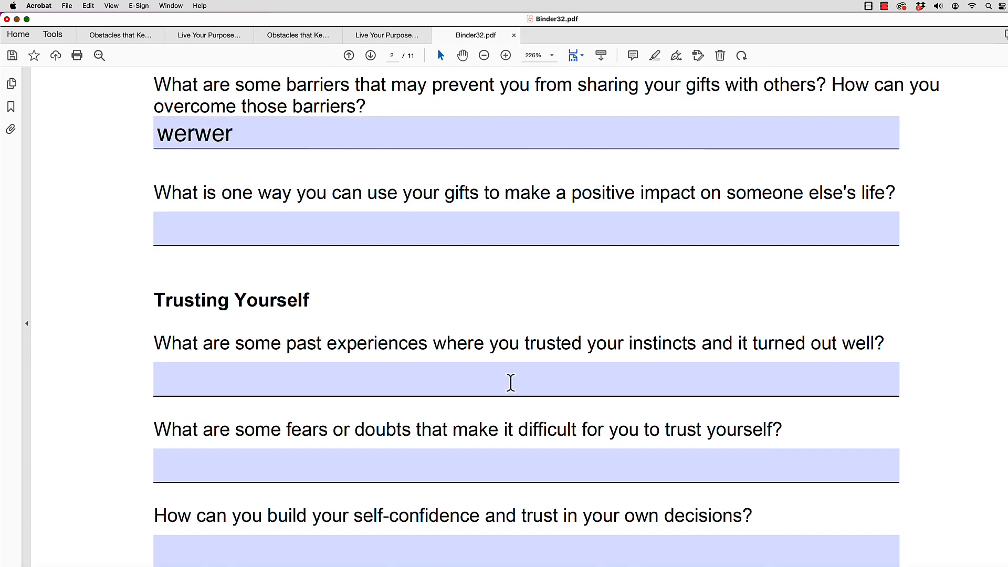